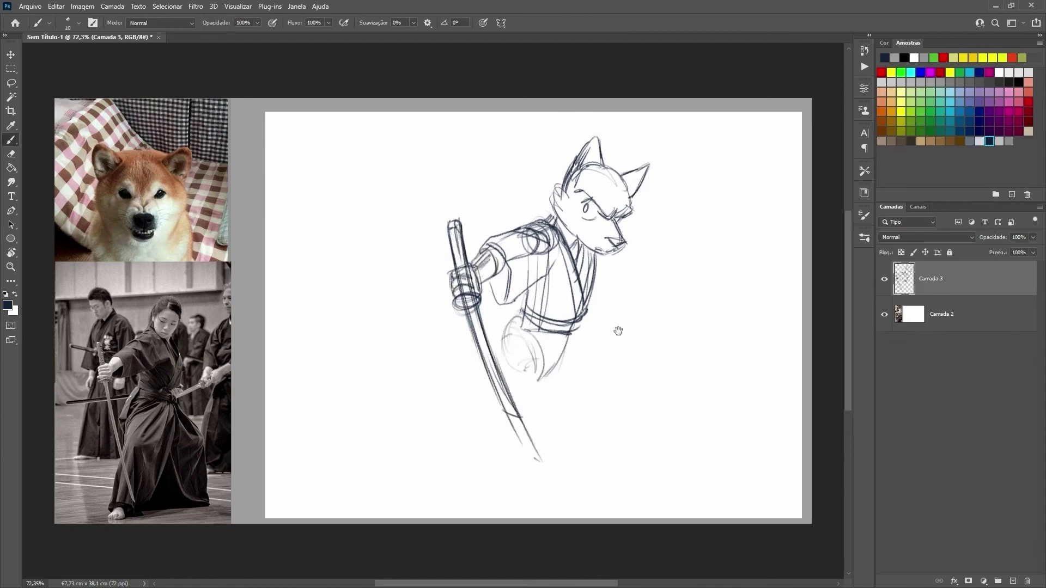
- Sketch the hakama legs, front foot and free hand below the dog samurai's torso
left_click_drag(586, 326, 621, 423)
mouse_move(464, 355)
left_mouse_down()
mouse_move(430, 431)
mouse_move(539, 336)
left_mouse_up()
left_click_drag(518, 340, 539, 336)
left_click_drag(632, 234, 610, 327)
left_click_drag(599, 207, 592, 311)
left_click_drag(556, 141, 532, 206)
mouse_move(649, 177)
left_mouse_down()
mouse_move(592, 268)
mouse_move(664, 238)
left_mouse_up()
left_click_drag(648, 216, 485, 263)
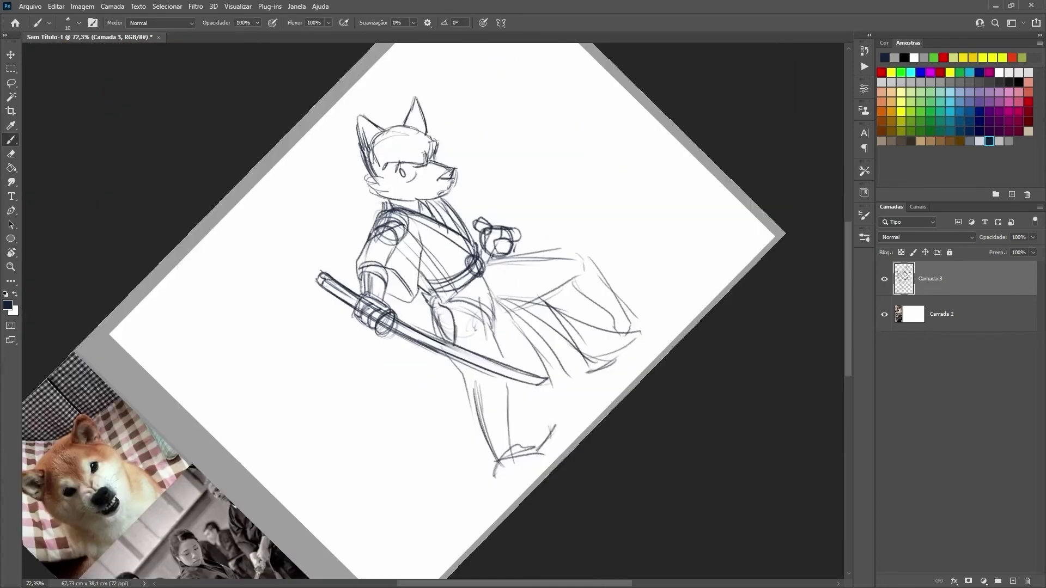
- Sketch the scabbard crossing the hips and the sash knot with its hanging ends
mouse_move(410, 381)
left_mouse_down()
mouse_move(491, 232)
mouse_move(507, 305)
left_mouse_up()
left_click_drag(515, 234, 505, 318)
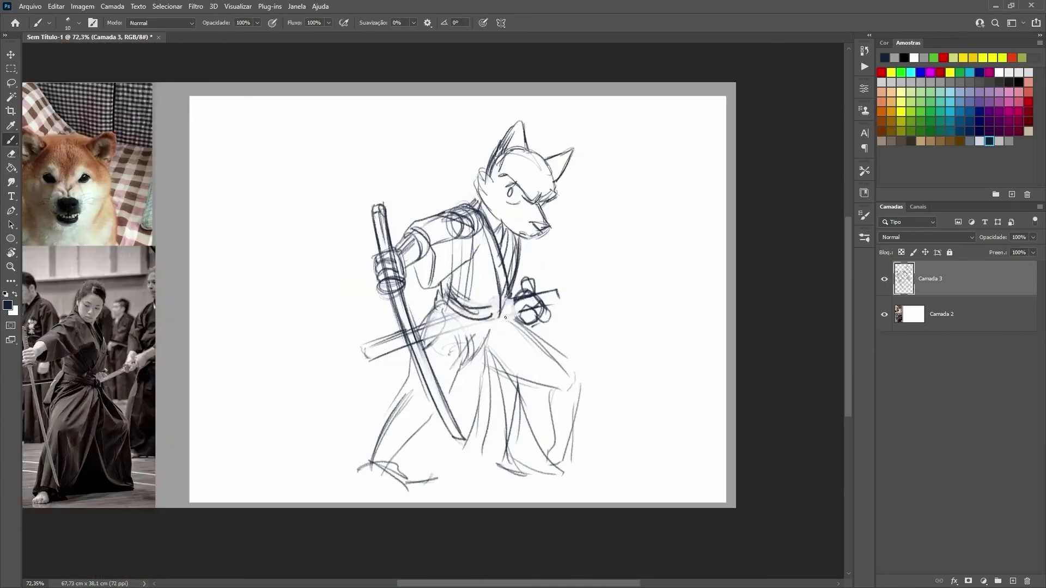
left_click_drag(549, 345, 643, 349)
mouse_move(703, 421)
left_mouse_down()
mouse_move(396, 439)
mouse_move(583, 354)
left_mouse_up()
- Lasso a part of the character sketch, reposition it with Free Transform and deselect it
key("l")
key("ctrl+t")
mouse_move(561, 205)
left_mouse_down()
mouse_move(561, 218)
mouse_move(579, 220)
left_mouse_up()
key("Return")
key("ctrl+d")
key("b")
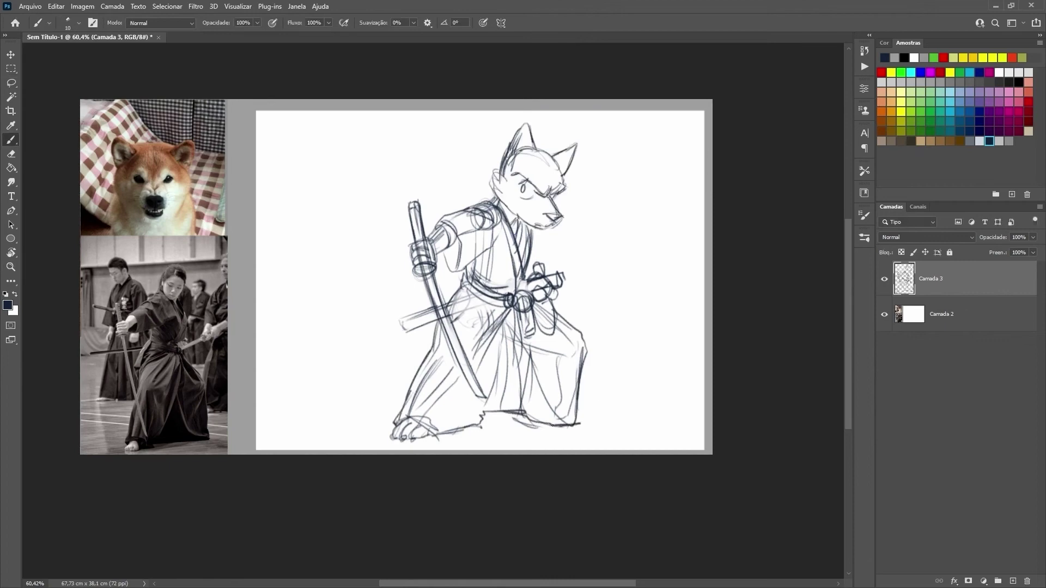
- Sketch grass tufts on both sides of the feet and flip the canvas horizontally
left_click_drag(347, 425, 401, 400)
left_click_drag(619, 344, 551, 425)
key("ctrl+shift+h")
scroll(544, 246, "up", 5)
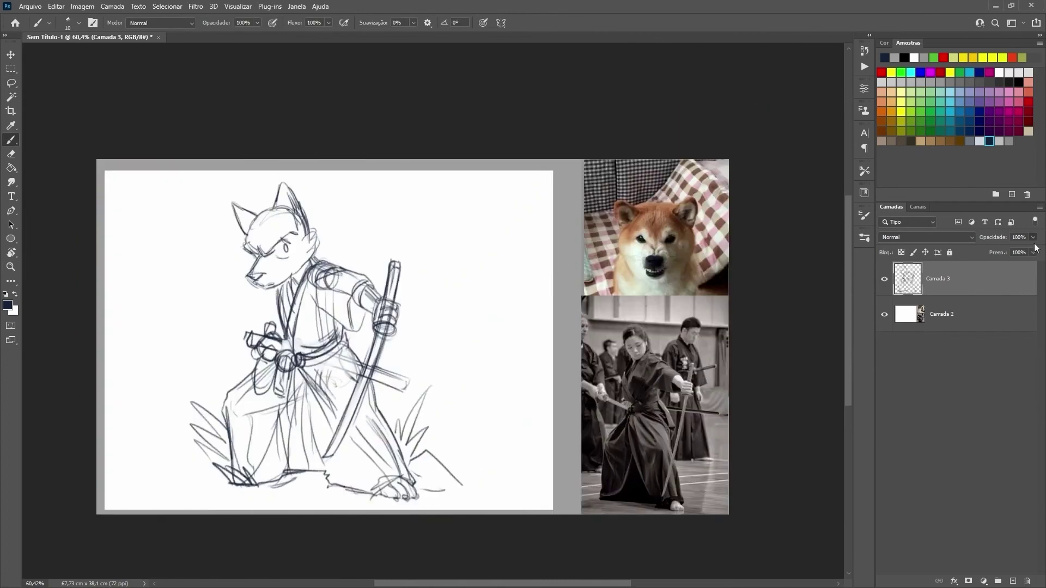
- On a new layer, redraw the dog's head over the rough sketch with brow, eye, near ear, muzzle and cheek fur
key("ctrl+shift+alt+n")
mouse_move(560, 240)
left_mouse_down()
mouse_move(579, 189)
mouse_move(618, 158)
left_mouse_up()
mouse_move(624, 177)
left_mouse_down()
mouse_move(640, 112)
mouse_move(708, 239)
left_mouse_up()
left_click_drag(729, 223, 662, 319)
left_click_drag(608, 270, 678, 235)
left_click_drag(651, 248, 649, 267)
left_click_drag(629, 278, 662, 275)
left_click_drag(605, 248, 641, 204)
mouse_move(562, 322)
left_mouse_down()
mouse_move(673, 316)
mouse_move(692, 297)
left_mouse_up()
left_click_drag(588, 275, 562, 316)
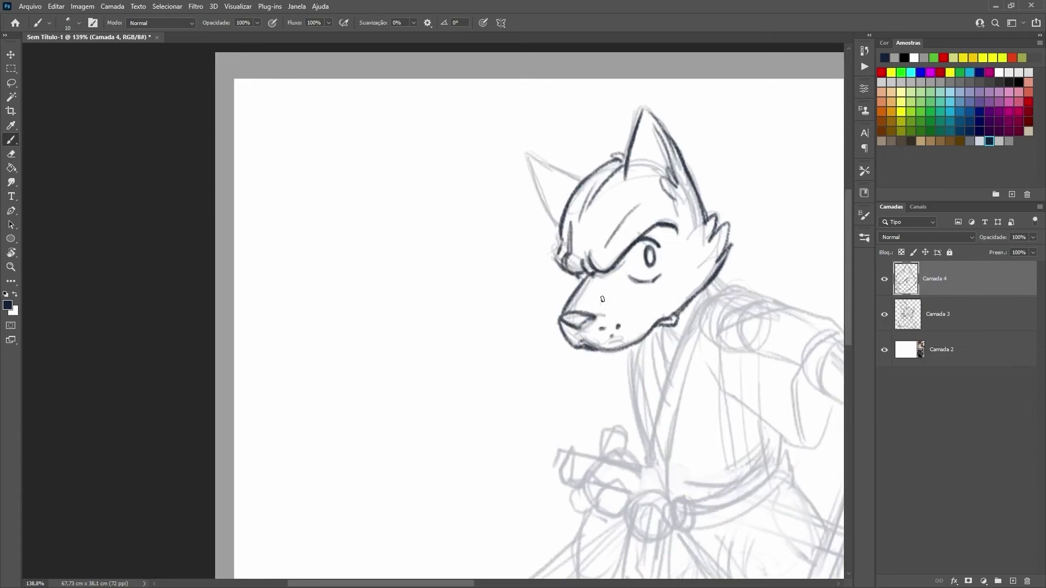
- Refine the kimono collar, near sleeve, forearm, gripping hand, and katana guard and handle
scroll(602, 300, "down", 3)
mouse_move(711, 131)
left_mouse_down()
mouse_move(632, 253)
mouse_move(619, 330)
mouse_move(645, 344)
left_mouse_up()
left_click_drag(763, 321, 781, 321)
key("b")
mouse_move(578, 234)
left_mouse_down()
mouse_move(692, 250)
mouse_move(674, 330)
left_mouse_up()
mouse_move(668, 257)
left_mouse_down()
mouse_move(660, 327)
mouse_move(450, 212)
left_mouse_up()
mouse_move(507, 196)
left_mouse_down()
mouse_move(531, 250)
mouse_move(699, 274)
left_mouse_up()
left_click_drag(634, 77, 611, 169)
mouse_move(648, 117)
left_mouse_down()
mouse_move(639, 176)
mouse_move(577, 229)
mouse_move(592, 262)
left_mouse_up()
key("Escape")
left_click_drag(566, 337, 594, 394)
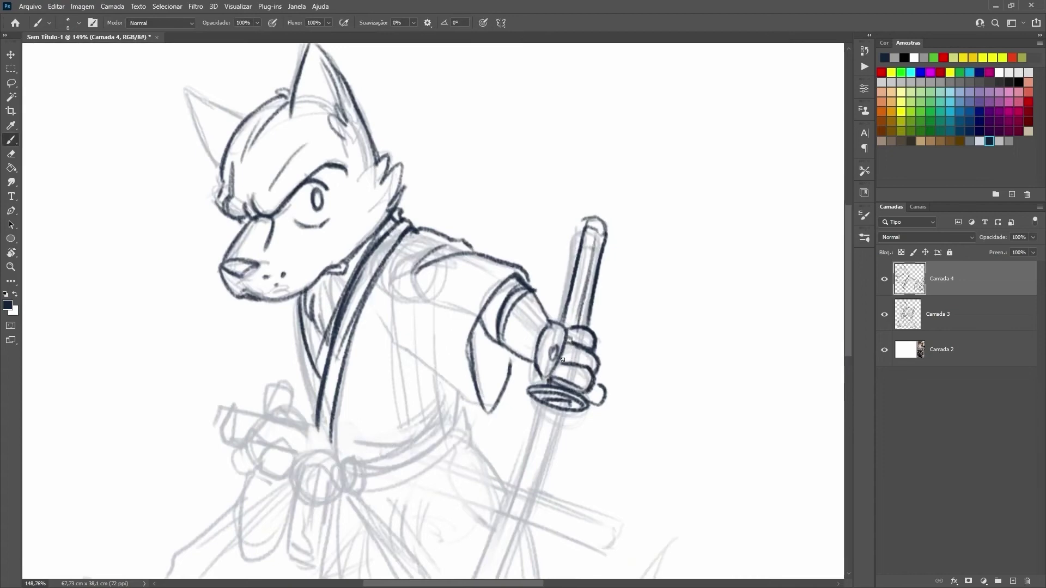
- Refine the far ear and topknot, and draw the kimono folds and waist sash
scroll(574, 305, "down", 3)
mouse_move(574, 306)
left_mouse_down()
mouse_move(426, 327)
mouse_move(437, 324)
mouse_move(411, 218)
left_mouse_up()
mouse_move(411, 289)
left_mouse_down()
mouse_move(545, 261)
mouse_move(584, 201)
left_mouse_up()
left_click_drag(549, 171, 465, 188)
scroll(465, 188, "up", 3)
scroll(466, 188, "down", 2)
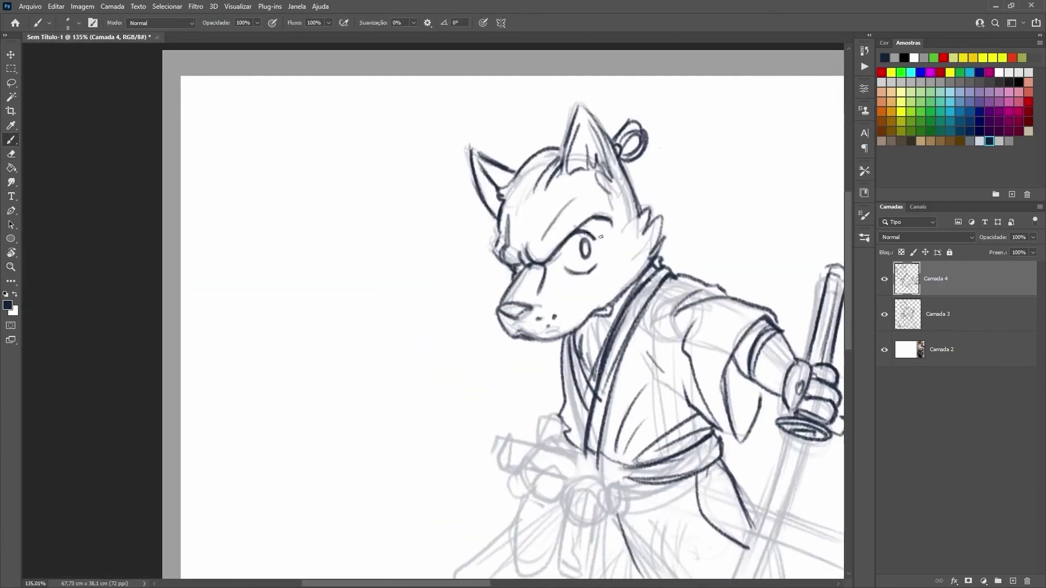
- Erase the scabbard's overlapping lines and merge its layer with the refined character drawing
scroll(601, 237, "down", 2)
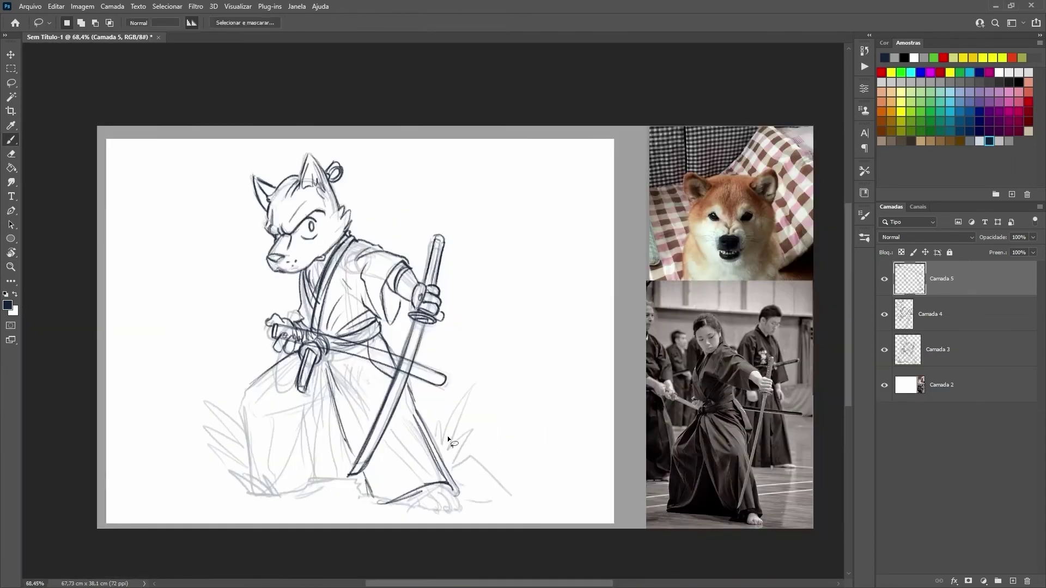
key("e")
key("ctrl+e")
left_click_drag(411, 352, 361, 313)
key("b")
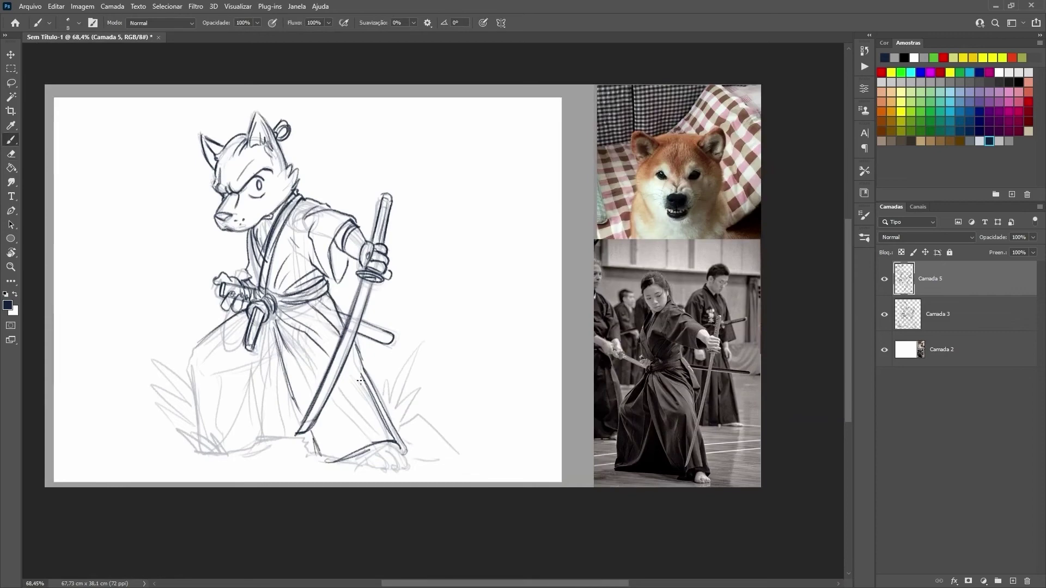
- Draw the sandalled foot's toes and the hakama's outline, folds and hem
left_click_drag(382, 448, 387, 467)
left_click_drag(392, 444, 401, 464)
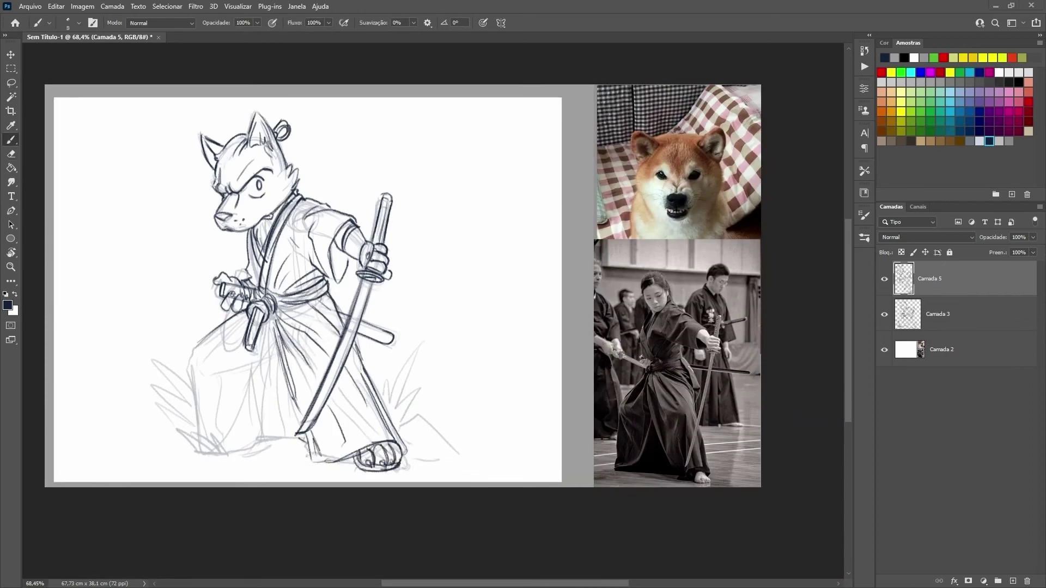
left_click_drag(346, 451, 576, 424)
mouse_move(478, 303)
left_mouse_down()
mouse_move(450, 389)
mouse_move(306, 379)
left_mouse_up()
left_click_drag(370, 307, 331, 400)
mouse_move(282, 354)
left_mouse_down()
mouse_move(274, 406)
mouse_move(239, 329)
left_mouse_up()
- Draw the tail behind the character and the grass blades around the feet
scroll(268, 417, "up", 1)
left_click_drag(276, 414, 273, 288)
mouse_move(496, 408)
left_mouse_down()
mouse_move(526, 371)
mouse_move(568, 376)
left_mouse_up()
left_click_drag(400, 430, 381, 409)
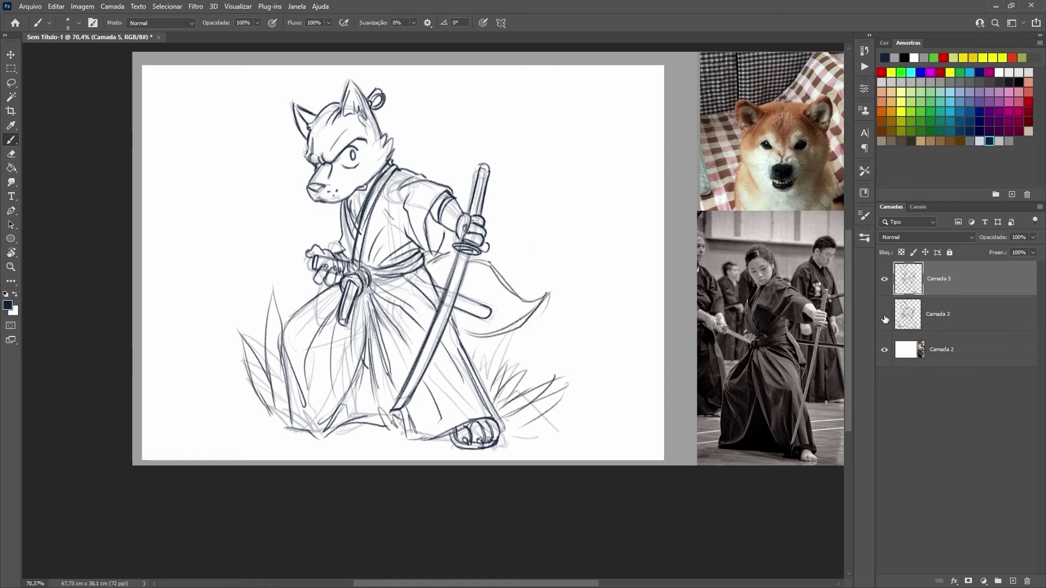
- Hide the rough sketch layer Camada 3 and set the refined sketch layer's opacity to 46%
left_click(885, 316)
key("e")
left_click(1018, 238)
type("46")
key("Return")
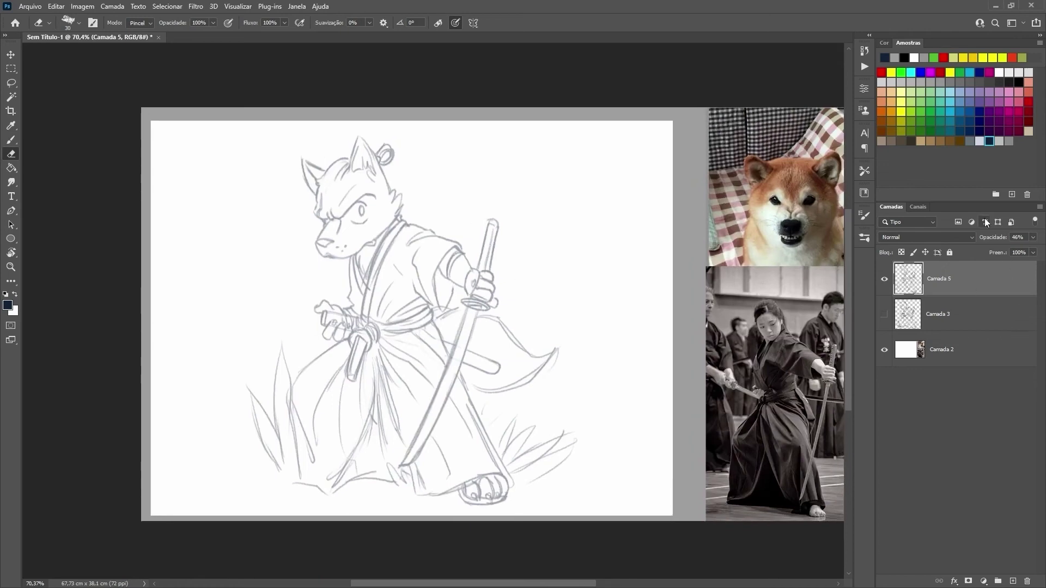
- Scale the sketch pasted into the square document to about 144% and centre it on the canvas
scroll(473, 221, "right", 2)
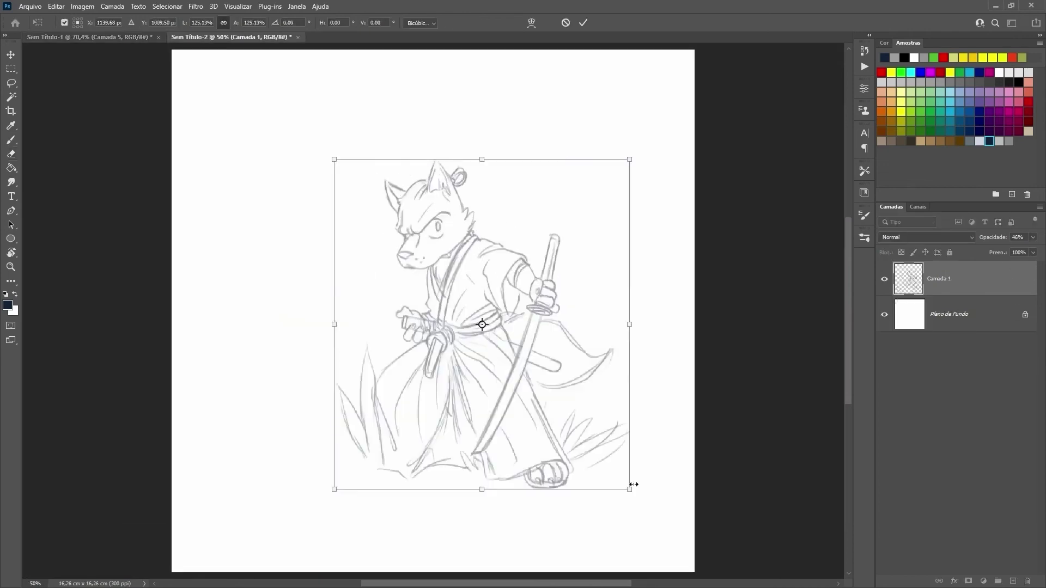
left_click_drag(634, 484, 605, 569)
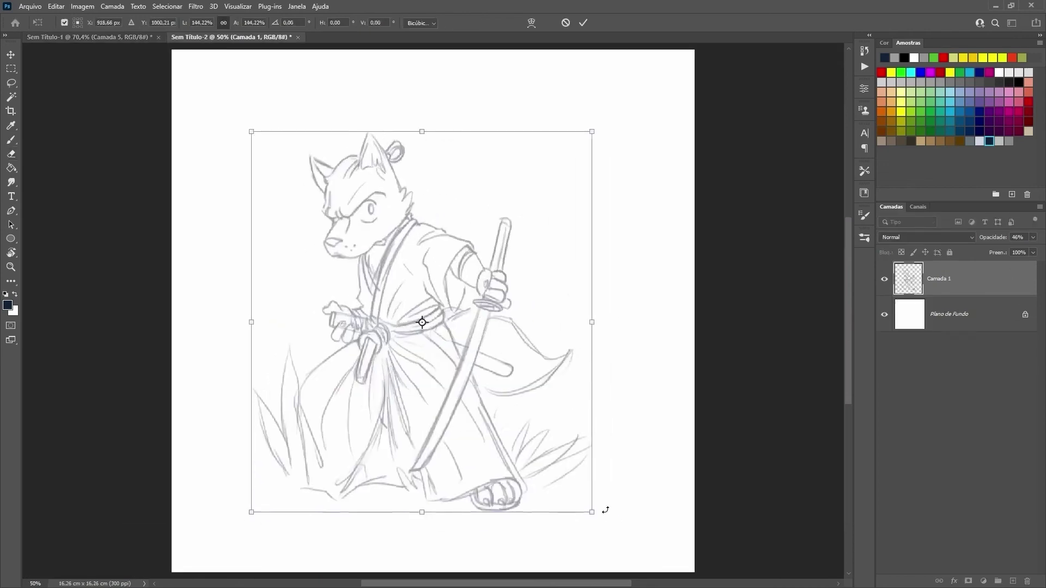
key("Return")
- On a new layer, ink the dog's brow, eye, muzzle and nose in black
key("ctrl+shift+alt+n")
key("b")
scroll(435, 229, "up", 3)
mouse_move(403, 249)
left_mouse_down()
mouse_move(525, 212)
mouse_move(565, 222)
left_mouse_up()
left_click_drag(433, 240, 504, 171)
mouse_move(509, 223)
left_mouse_down()
mouse_move(537, 248)
mouse_move(519, 257)
mouse_move(537, 242)
left_mouse_up()
mouse_move(480, 296)
left_mouse_down()
mouse_move(536, 294)
mouse_move(490, 229)
mouse_move(436, 207)
mouse_move(425, 219)
mouse_move(458, 164)
mouse_move(564, 180)
mouse_move(656, 101)
mouse_move(633, 196)
mouse_move(653, 144)
left_mouse_up()
mouse_move(673, 207)
left_mouse_down()
mouse_move(708, 232)
mouse_move(725, 210)
left_mouse_up()
left_click_drag(556, 134, 591, 149)
mouse_move(488, 131)
left_mouse_down()
mouse_move(449, 66)
mouse_move(419, 196)
left_mouse_up()
left_click_drag(452, 74, 446, 161)
- Ink the dog's ears, swept hair, topknot and cheek fur
left_click_drag(511, 415, 633, 396)
mouse_move(570, 183)
left_mouse_down()
mouse_move(517, 248)
mouse_move(521, 270)
left_mouse_up()
left_click_drag(523, 272, 561, 327)
mouse_move(498, 199)
left_mouse_down()
mouse_move(453, 278)
mouse_move(506, 286)
left_mouse_up()
mouse_move(453, 264)
left_mouse_down()
mouse_move(487, 217)
mouse_move(506, 259)
mouse_move(676, 204)
mouse_move(582, 345)
left_mouse_up()
left_click_drag(675, 169, 635, 254)
left_click_drag(684, 226, 654, 278)
mouse_move(434, 425)
left_mouse_down()
mouse_move(481, 309)
mouse_move(572, 264)
left_mouse_up()
- Ink the kimono collar, neckline and chest edge below the head
scroll(481, 309, "down", 3)
scroll(436, 245, "up", 4)
scroll(408, 226, "down", 3)
scroll(408, 227, "down", 5)
scroll(452, 272, "up", 5)
left_click_drag(460, 262, 440, 316)
mouse_move(526, 216)
left_mouse_down()
mouse_move(446, 340)
mouse_move(453, 270)
left_mouse_up()
left_click_drag(460, 262, 451, 364)
left_click_drag(556, 146, 455, 353)
mouse_move(455, 294)
left_mouse_down()
mouse_move(421, 249)
mouse_move(482, 270)
left_mouse_up()
- Ink the sash knot with its hanging ribbons, the waist band and the sword arm's sleeve
scroll(490, 298, "down", 5)
left_click_drag(420, 256, 483, 338)
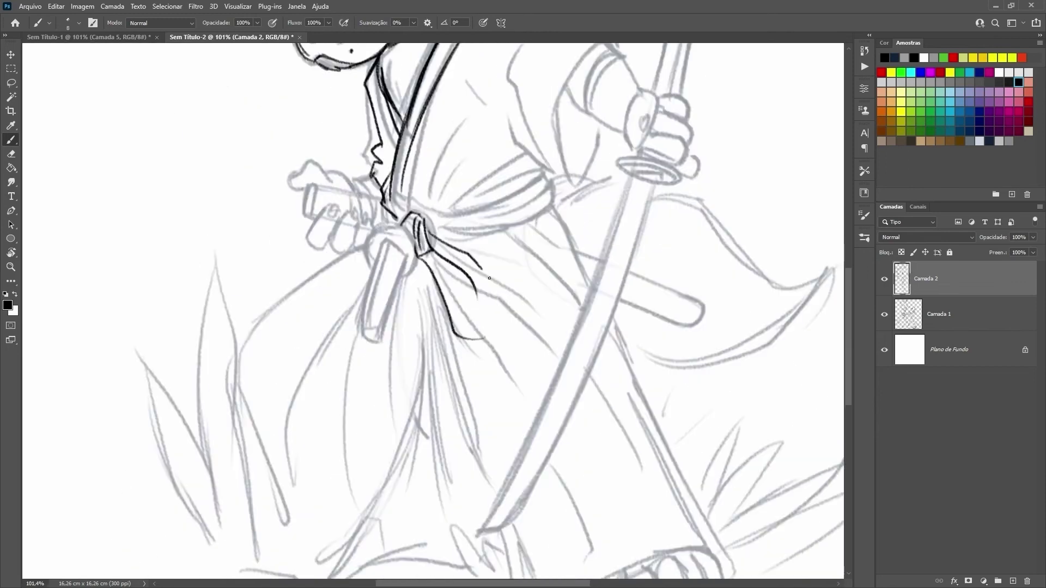
left_click_drag(429, 290, 455, 384)
scroll(464, 284, "up", 5)
left_click_drag(523, 240, 479, 282)
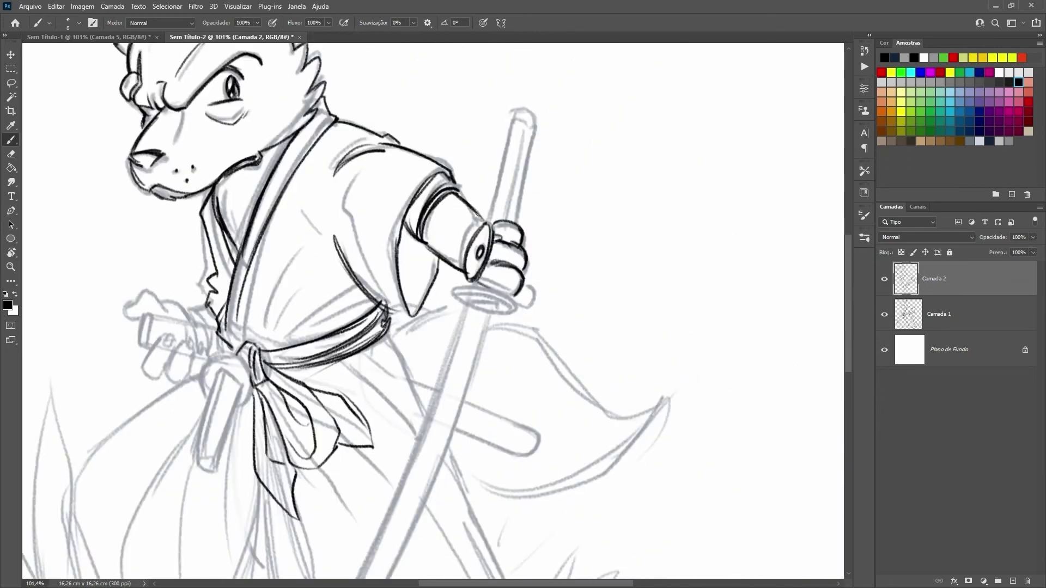
- Undo the last stroke and ink the sleeve opening and the kimono's fabric folds
key("ctrl+z")
left_click_drag(402, 234, 403, 297)
left_click_drag(342, 174, 364, 286)
scroll(430, 387, "left", 3)
scroll(430, 388, "down", 4)
scroll(476, 162, "down", 5)
scroll(476, 162, "up", 6)
- Ink the sheathed sword's handle at the waist with its collar, diamond wrapping and round guard
left_click_drag(491, 217, 517, 248)
left_click_drag(517, 248, 491, 283)
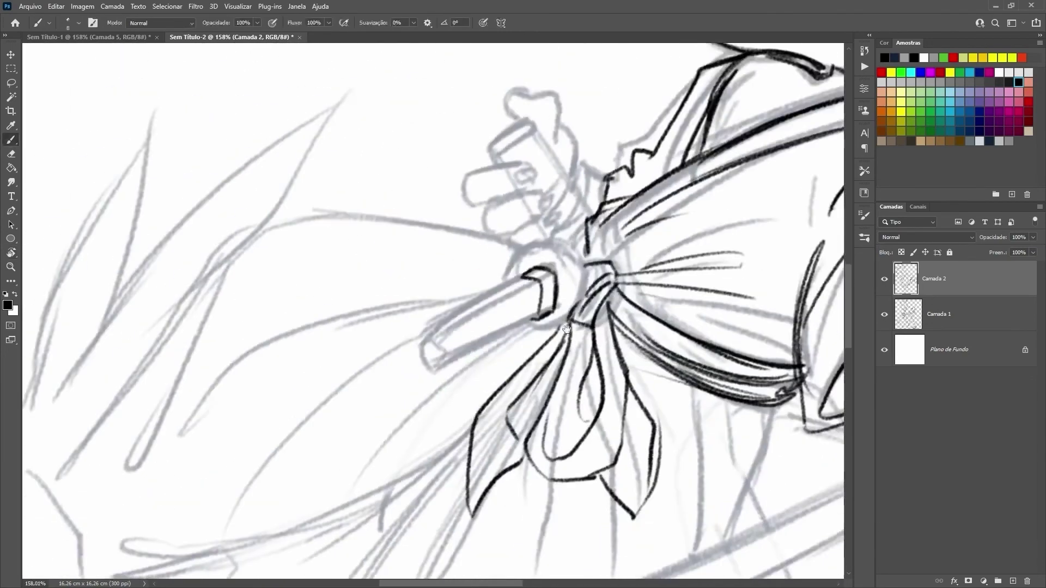
left_click_drag(578, 248, 482, 340)
mouse_move(600, 278)
left_mouse_down()
mouse_move(491, 343)
mouse_move(481, 402)
left_mouse_up()
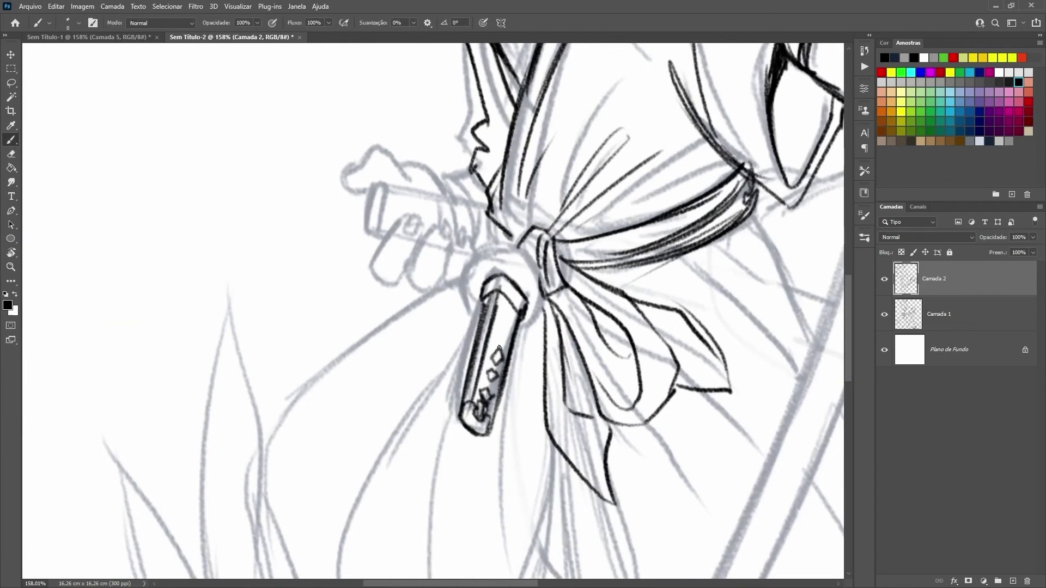
left_click_drag(446, 371, 392, 327)
left_click_drag(491, 294, 506, 333)
left_click_drag(392, 327, 446, 371)
mouse_move(479, 305)
left_mouse_down()
mouse_move(523, 256)
mouse_move(533, 319)
left_mouse_up()
scroll(497, 233, "down", 5)
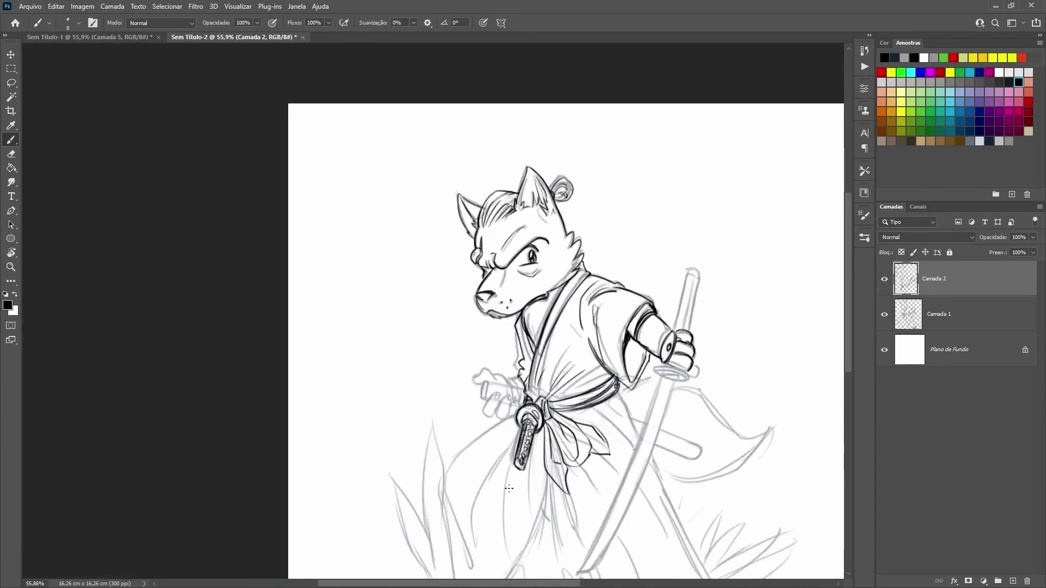
- Ink the free hand gripping the scabbard and the upper outer edge of the hakama
scroll(544, 305, "up", 6)
mouse_move(593, 232)
left_mouse_down()
mouse_move(538, 283)
mouse_move(536, 320)
left_mouse_up()
mouse_move(490, 273)
left_mouse_down()
mouse_move(535, 160)
mouse_move(550, 240)
left_mouse_up()
left_click_drag(594, 155, 599, 218)
left_click_drag(506, 158, 523, 223)
left_click_drag(524, 327, 479, 295)
left_click_drag(456, 341, 634, 175)
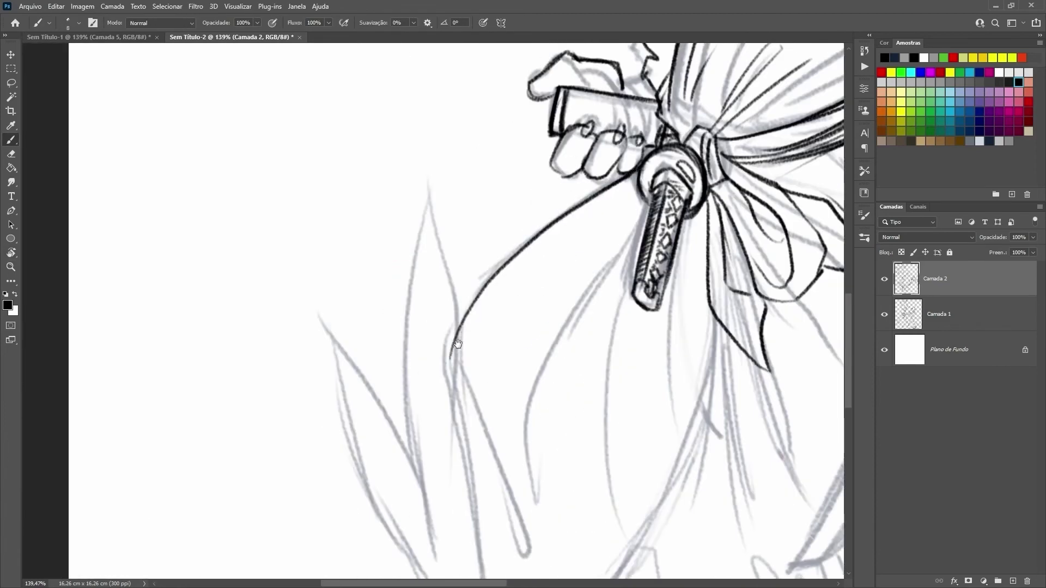
- Ink the front hakama leg's outline, long vertical folds and jagged hem
left_click_drag(456, 341, 468, 545)
left_click_drag(245, 443, 355, 458)
key("v")
scroll(306, 241, "down", 4)
key("b")
left_click_drag(391, 187, 360, 305)
mouse_move(398, 191)
left_mouse_down()
mouse_move(409, 294)
mouse_move(339, 320)
left_mouse_up()
left_click_drag(422, 242, 414, 281)
left_click_drag(348, 357, 414, 294)
scroll(422, 246, "down", 5)
scroll(582, 218, "up", 4)
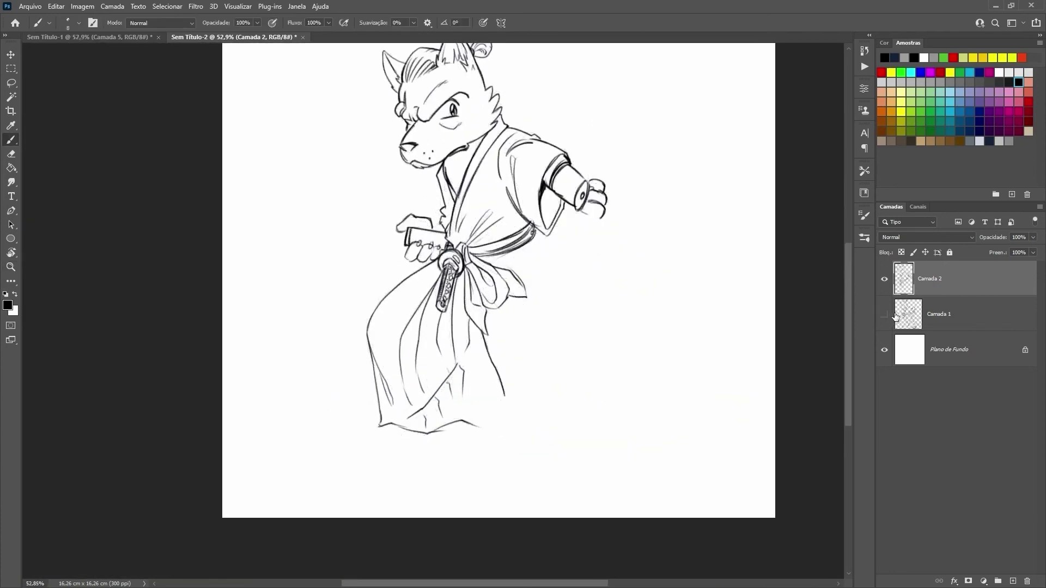
- Clean up and redraw the palm and fingers of the hand holding the katana
key("e")
key("b")
scroll(582, 211, "up", 5)
mouse_move(463, 300)
left_mouse_down()
mouse_move(544, 240)
mouse_move(588, 381)
left_mouse_up()
scroll(538, 257, "down", 3)
left_click_drag(507, 215, 526, 251)
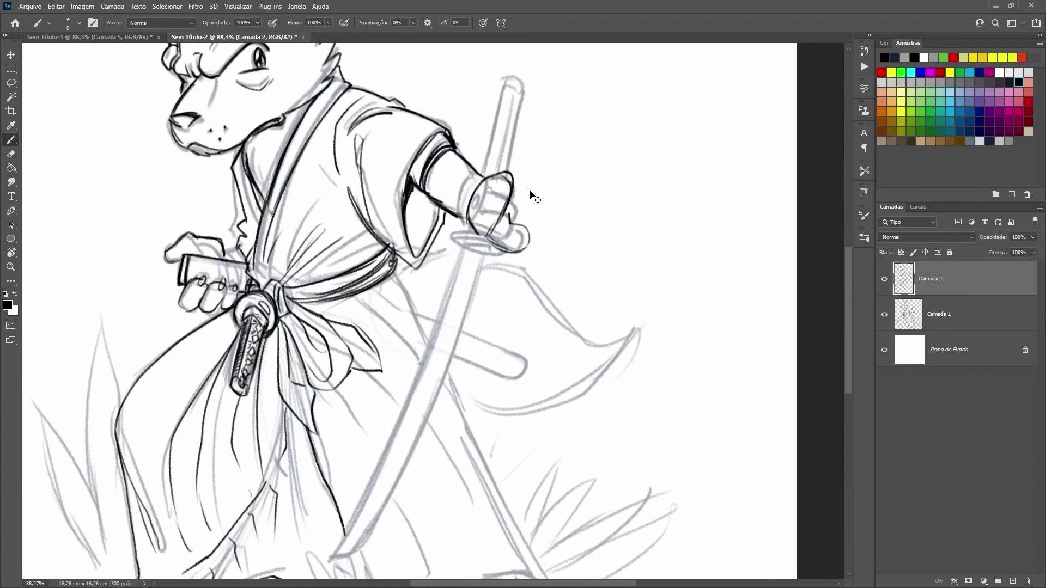
left_click_drag(535, 199, 331, 201)
key("Escape")
- On the rough sketch layer, isolate the drawn katana and rotate it about 8.6° to fit the gripping hand
key("alt+bracketleft")
key("l")
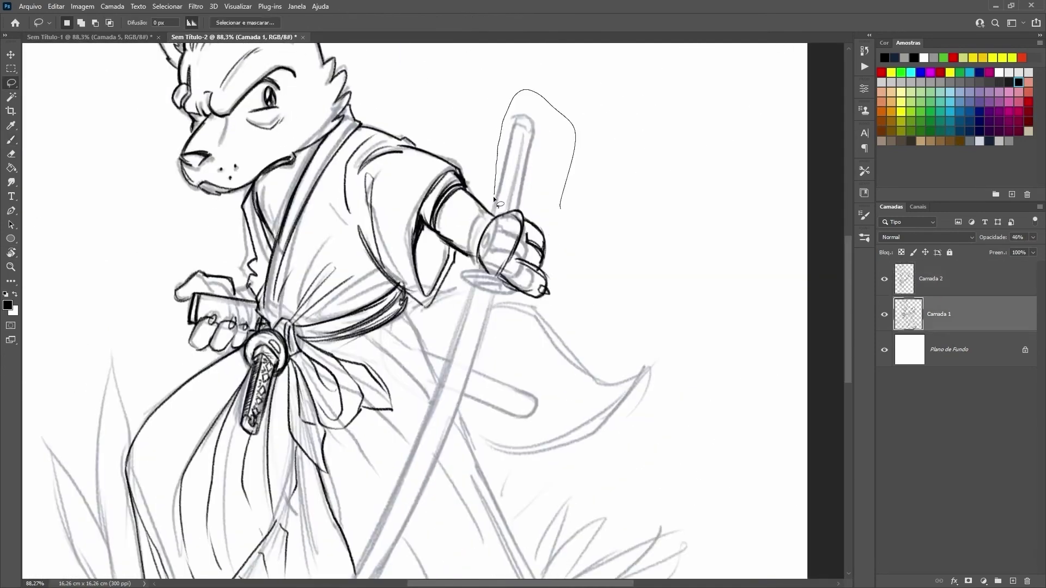
left_click_drag(495, 180, 466, 303)
scroll(465, 303, "down", 3)
left_click_drag(570, 145, 578, 142)
scroll(570, 145, "up", 3)
key("ctrl+t")
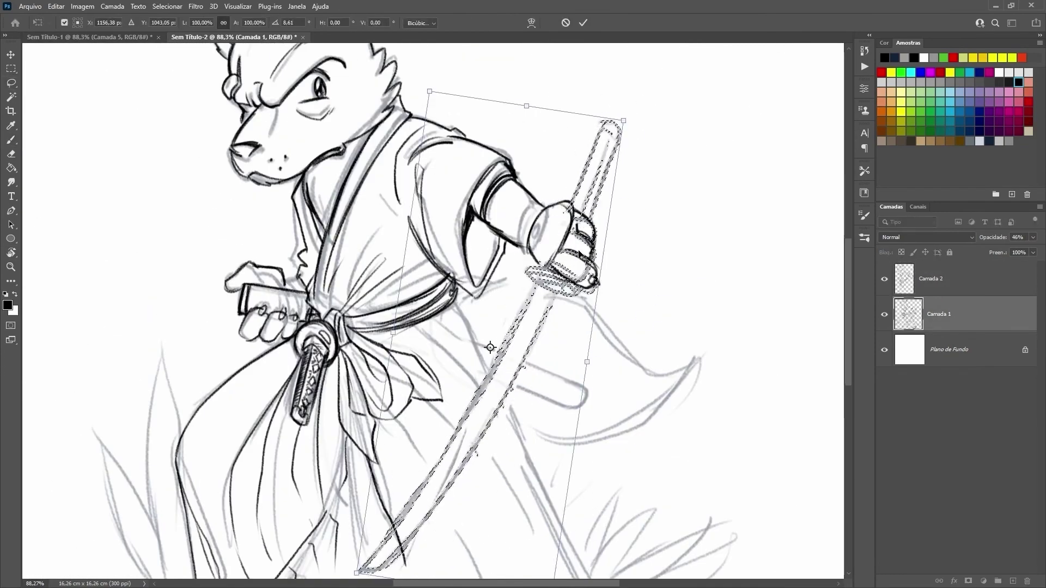
left_click_drag(682, 164, 708, 228)
key("Return")
key("ctrl+d")
- On the line-art layer, ink the long curved edges of the katana's blade
left_click(931, 278)
key("b")
scroll(832, 260, "down", 3)
key("r")
mouse_move(654, 326)
left_mouse_down()
mouse_move(545, 409)
mouse_move(327, 409)
mouse_move(184, 315)
mouse_move(251, 370)
left_mouse_up()
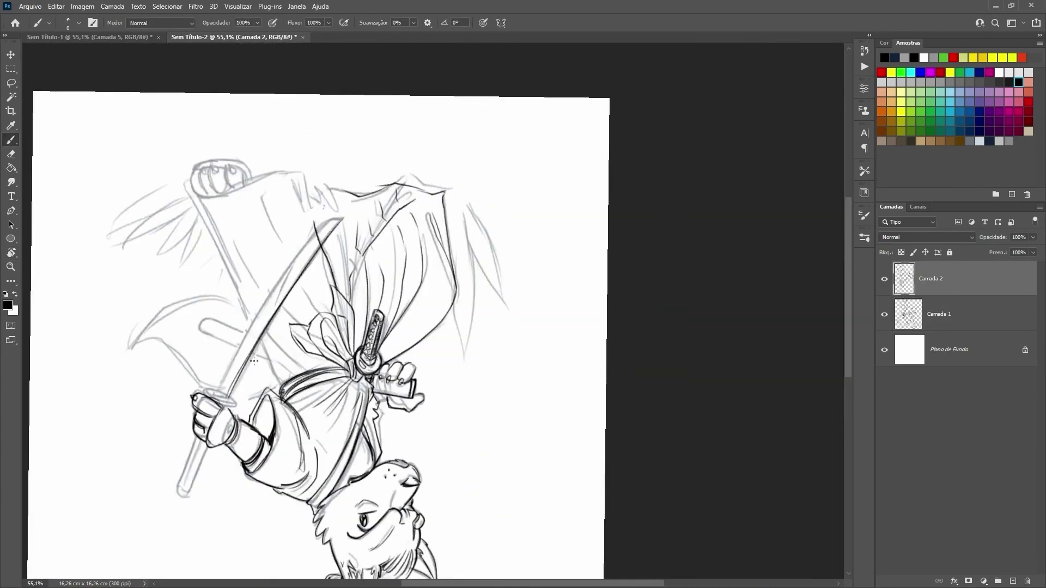
scroll(254, 361, "up", 5)
mouse_move(206, 475)
left_mouse_down()
mouse_move(436, 116)
mouse_move(408, 303)
mouse_move(415, 174)
left_mouse_up()
- Ink the katana's handle with its diamond wrapping and the oval guard below the hand
key("r")
mouse_move(414, 174)
left_mouse_down()
mouse_move(400, 207)
mouse_move(401, 165)
mouse_move(499, 324)
mouse_move(440, 261)
mouse_move(513, 241)
mouse_move(636, 292)
mouse_move(457, 305)
left_mouse_up()
key("h")
key("h")
mouse_move(384, 304)
left_mouse_down()
mouse_move(407, 176)
mouse_move(382, 245)
left_mouse_up()
key("r")
key("b")
left_click_drag(352, 240, 358, 264)
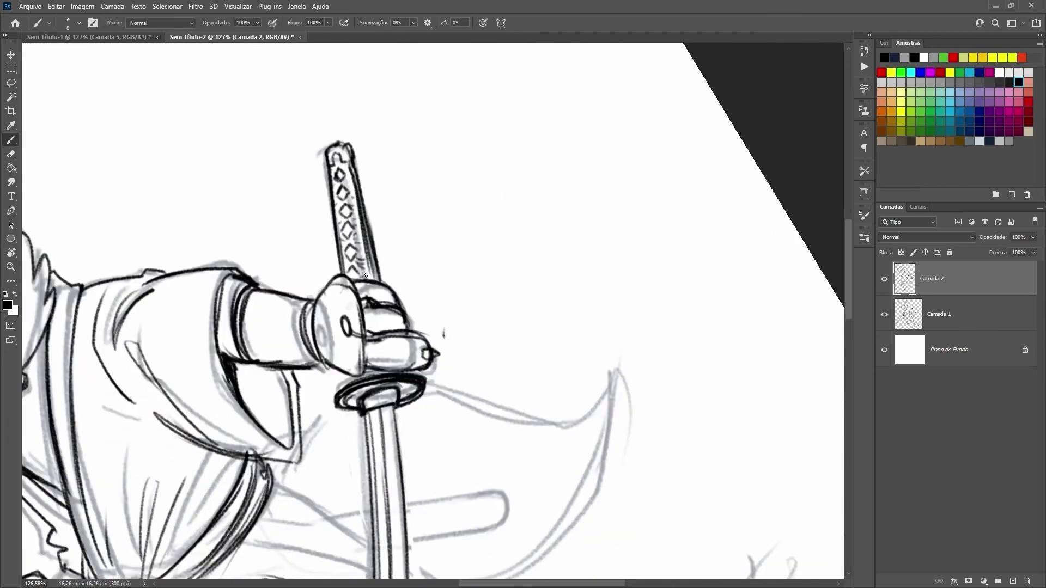
- Ink the katana's blade tip and thicken the front hakama leg's outer outline and inner fold
key("h")
left_click_drag(361, 221, 382, 452)
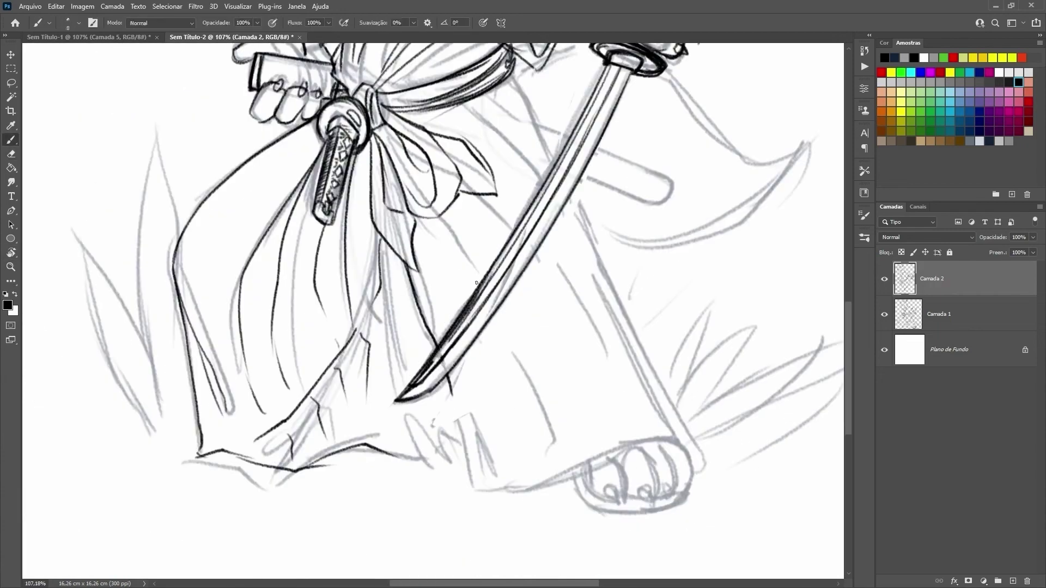
scroll(553, 398, "down", 3)
scroll(553, 398, "up", 3)
left_click_drag(313, 316, 335, 488)
left_click_drag(425, 222, 311, 342)
left_click_drag(419, 264, 366, 434)
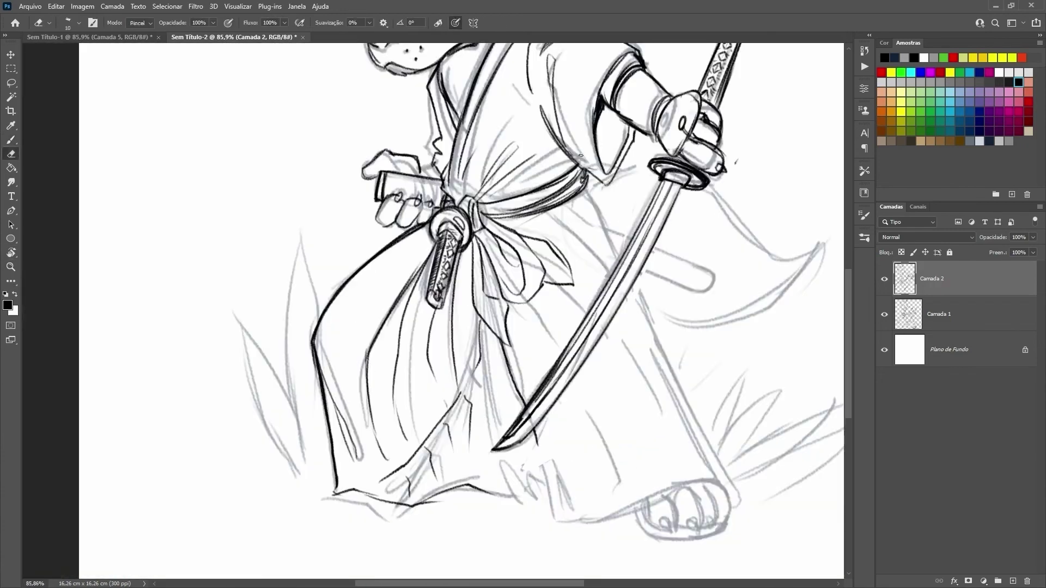
- Ink the rear hakama leg's outer edge, curved hem and long folds, plus the folds between the legs
left_click_drag(583, 188, 615, 259)
left_click_drag(526, 299, 675, 436)
left_click_drag(540, 515, 703, 504)
left_click_drag(632, 289, 735, 490)
left_click_drag(507, 310, 537, 365)
left_click_drag(490, 327, 488, 447)
left_click_drag(510, 499, 543, 490)
left_click_drag(515, 330, 493, 436)
- Redraw the front hakama leg's wavy hem as a nearly straight line
key("h")
left_click_drag(502, 472, 502, 510)
key("r")
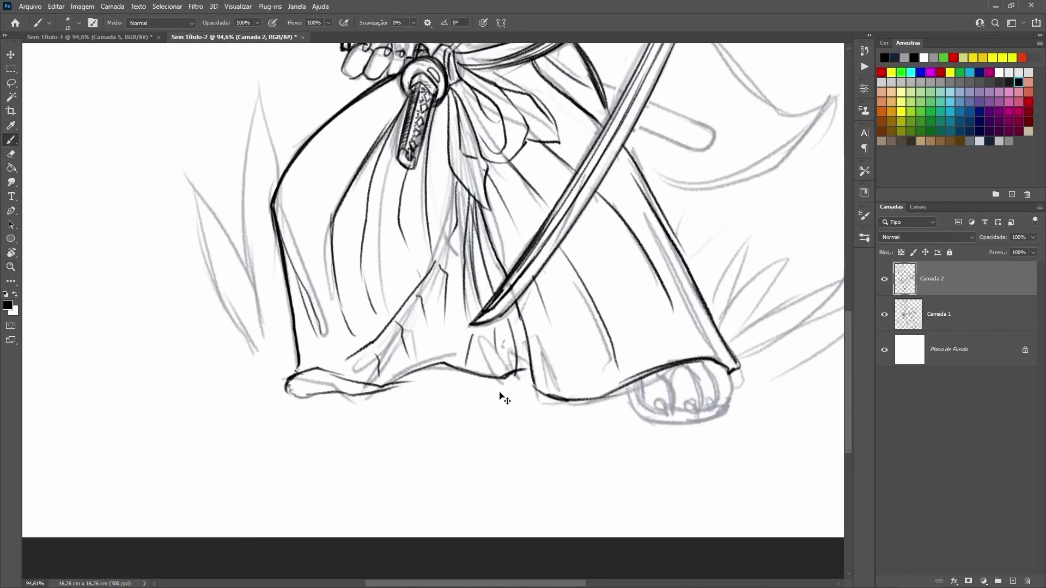
left_click_drag(414, 381, 464, 397)
key("Escape")
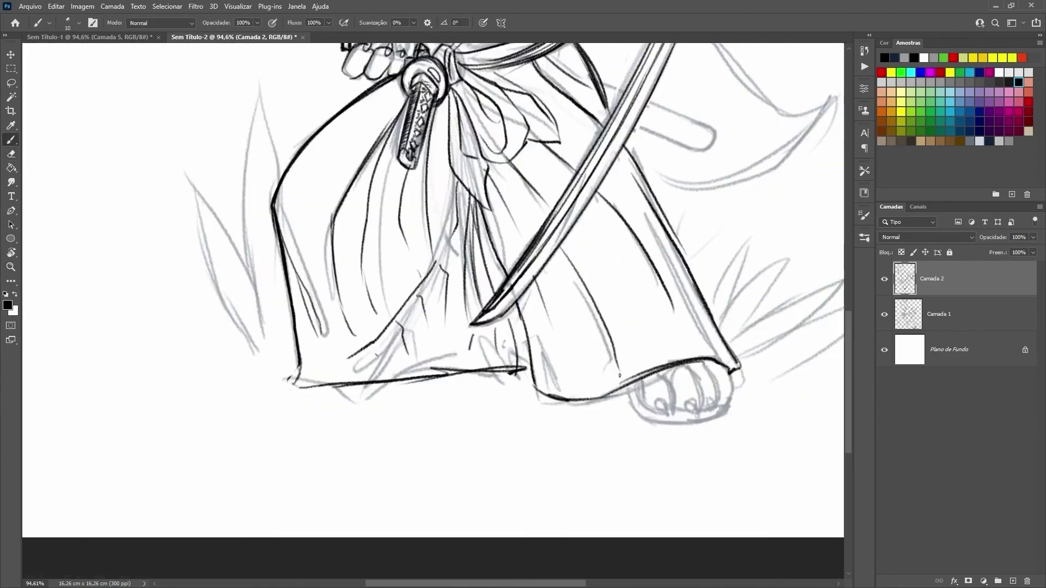
- Ink the outline of the pointed tail behind the rear leg
key("z")
scroll(450, 513, "down", 3)
key("b")
key("r")
left_click_drag(449, 513, 600, 256)
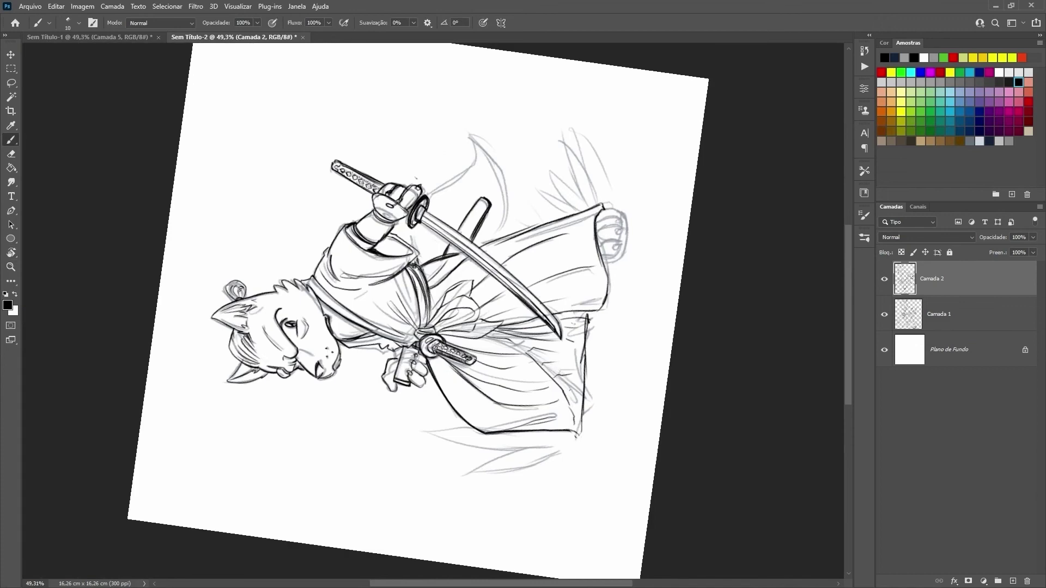
key("Escape")
key("e")
key("b")
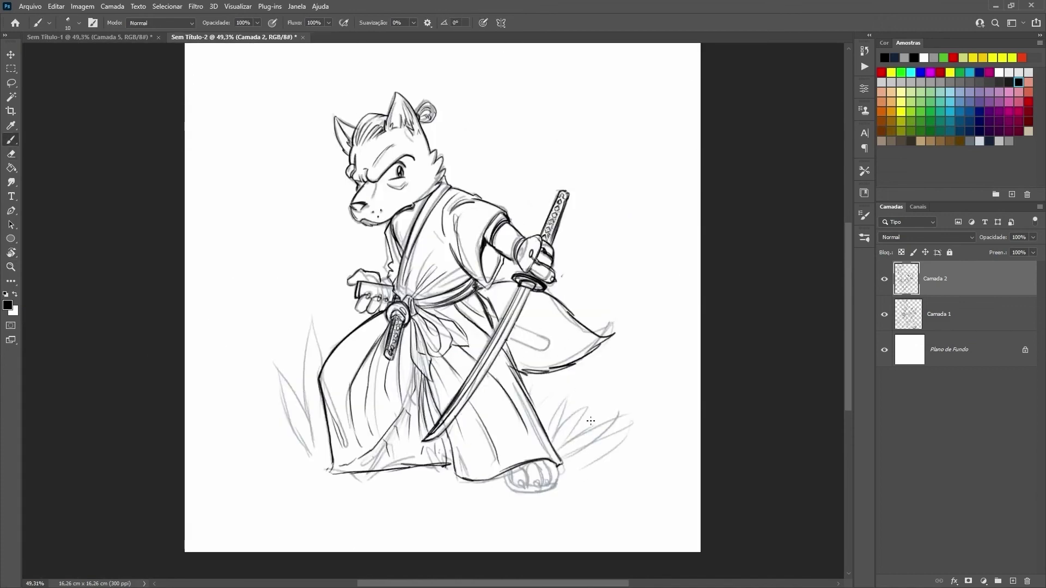
- Ink the spiky forelock and the hairline leading to the near ear
key("z")
left_click_drag(346, 117, 393, 115)
key("b")
left_click_drag(275, 136, 381, 123)
key("ctrl+z")
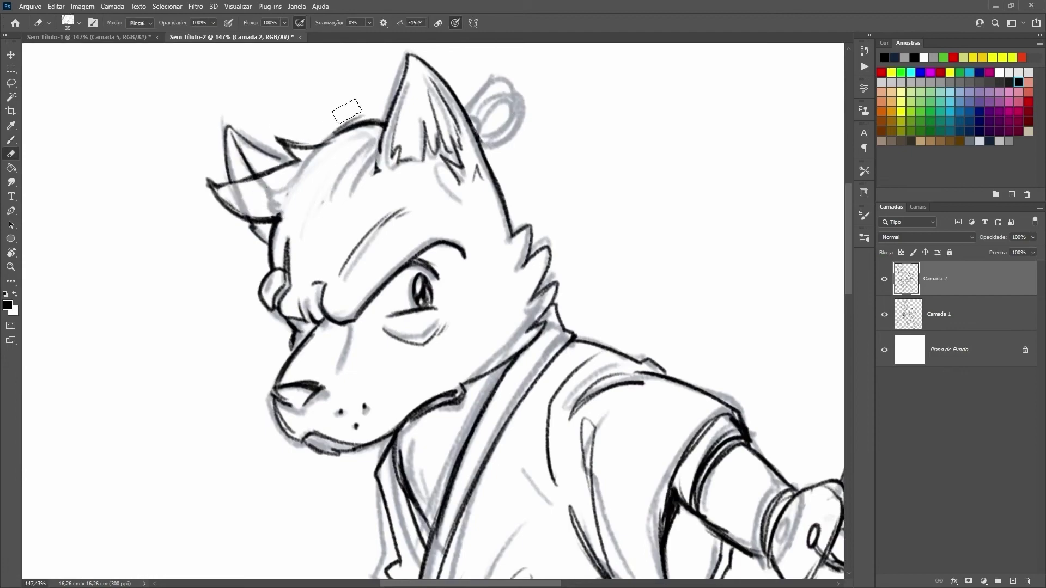
- Ink the topknot as a curved, pointed tuft of hair behind the near ear
mouse_move(469, 115)
left_mouse_down()
mouse_move(482, 143)
mouse_move(518, 164)
mouse_move(381, 229)
mouse_move(517, 163)
mouse_move(541, 221)
left_mouse_up()
key("r")
key("r")
key("b")
key("ctrl+0")
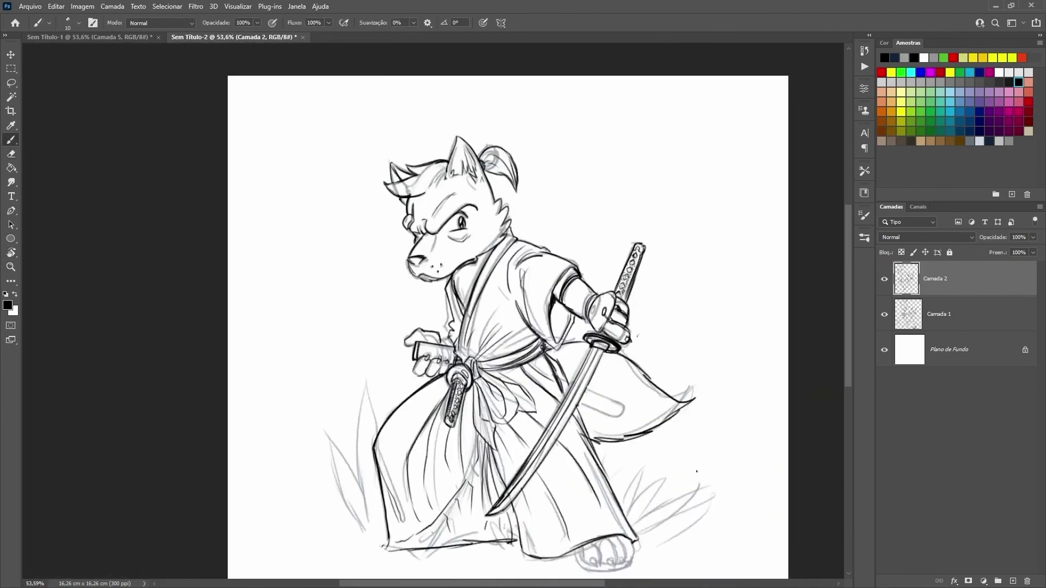
- Refine the dog's face, inking the curved line across the bridge of the muzzle
key("e")
scroll(425, 211, "up", 3)
key("r")
mouse_move(425, 211)
left_mouse_down()
mouse_move(382, 163)
mouse_move(447, 223)
left_mouse_up()
key("b")
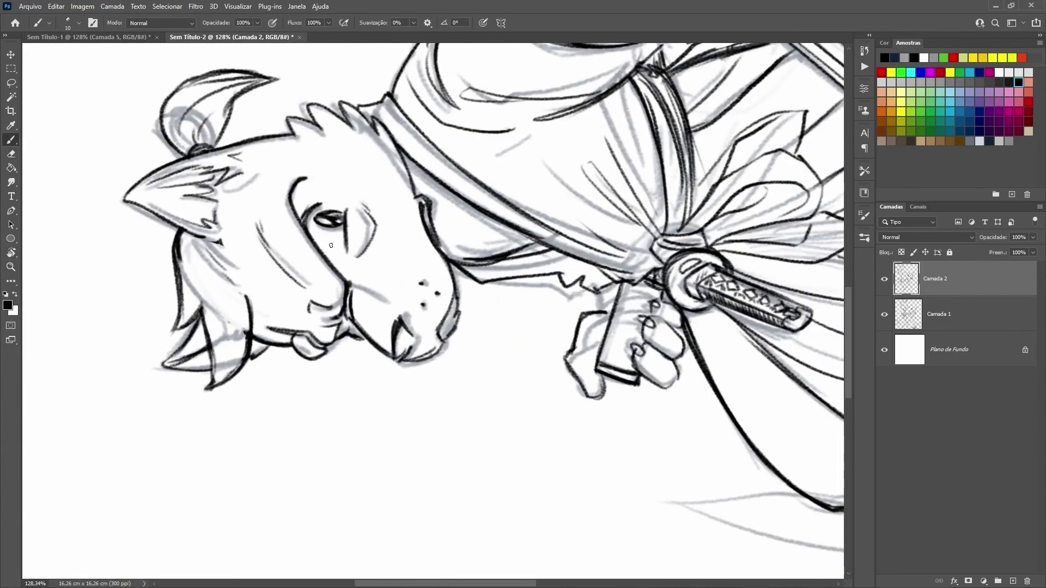
key("Escape")
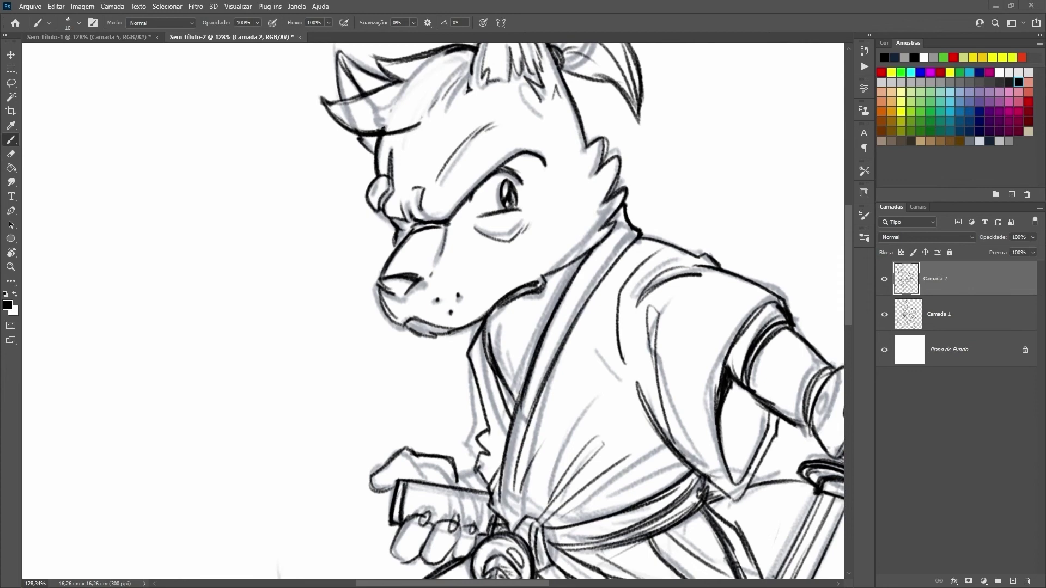
- Ink the rear foot's toes and claws below the hakama hem
scroll(476, 461, "down", 5)
scroll(564, 383, "up", 4)
left_click_drag(532, 348, 566, 388)
left_click_drag(573, 339, 587, 382)
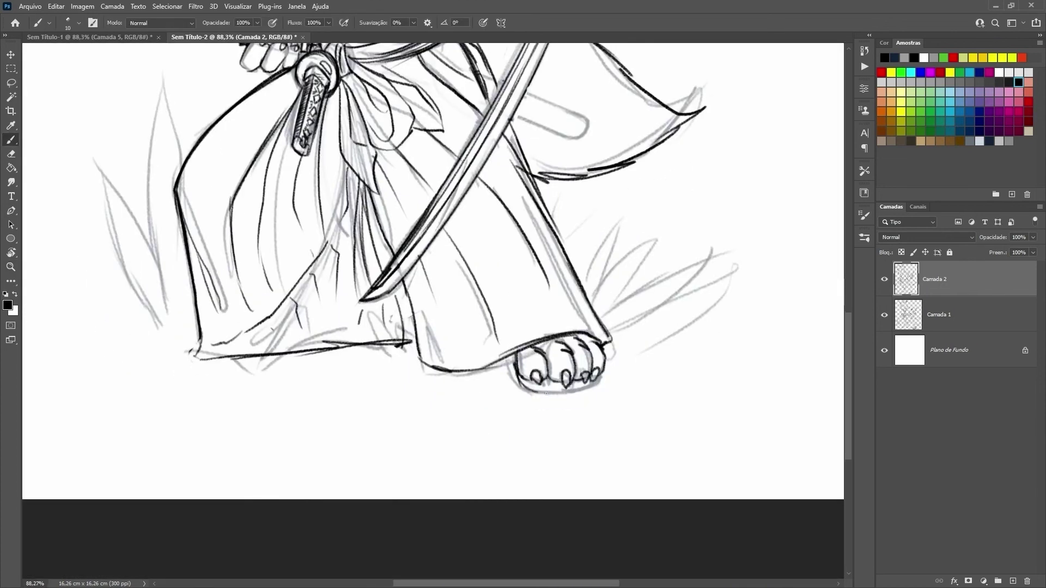
- Ink pointed grass blades on both sides of the rear foot
left_click_drag(596, 311, 681, 217)
left_click_drag(602, 316, 720, 254)
left_click_drag(605, 382, 695, 314)
left_click_drag(469, 387, 512, 344)
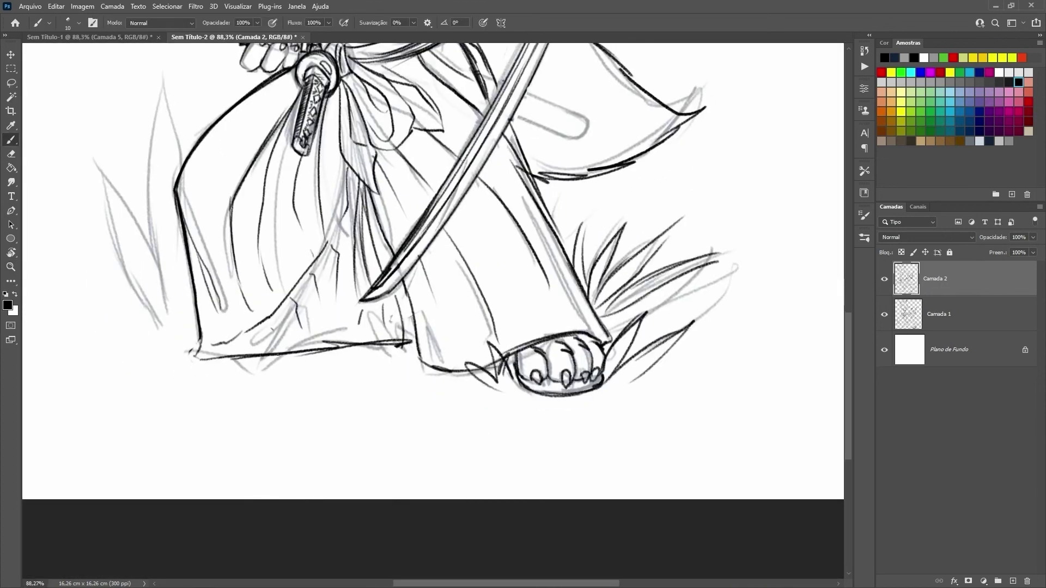
- Hide the rough sketch layer and ink the front foot in its sandal
left_click(884, 315)
key("z")
scroll(641, 293, "down", 3)
key("b")
left_click_drag(523, 272, 637, 286)
mouse_move(599, 218)
left_mouse_down()
mouse_move(681, 327)
mouse_move(599, 218)
left_mouse_up()
mouse_move(476, 417)
left_mouse_down()
mouse_move(469, 433)
mouse_move(482, 436)
left_mouse_up()
mouse_move(510, 433)
left_mouse_down()
mouse_move(467, 441)
mouse_move(546, 428)
mouse_move(518, 414)
left_mouse_up()
mouse_move(685, 433)
left_mouse_down()
mouse_move(732, 419)
mouse_move(743, 462)
left_mouse_up()
key("bracketright")
scroll(582, 284, "down", 3)
scroll(582, 284, "up", 8)
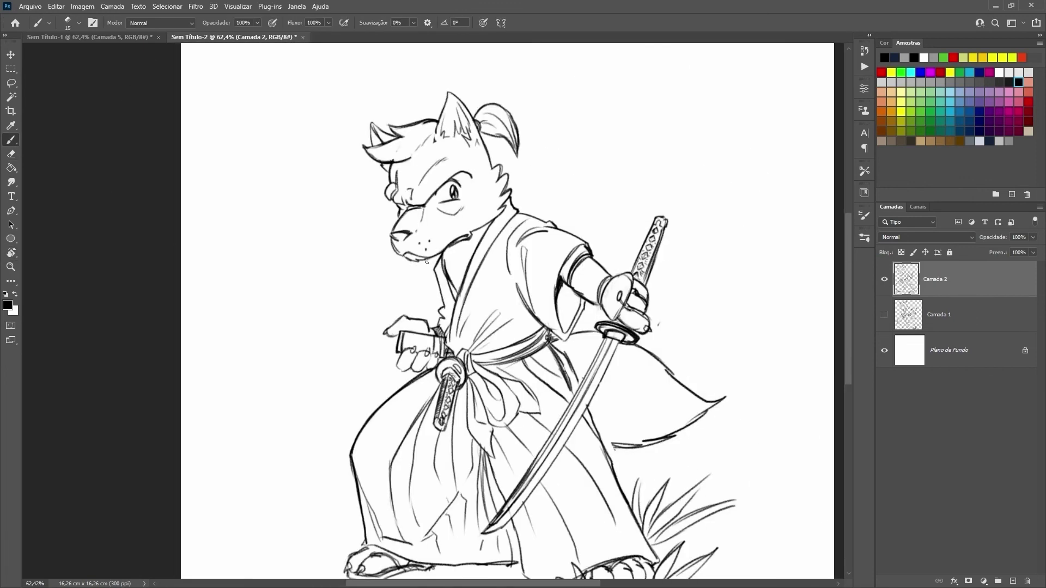
- Thicken the figure's outer contours with a larger brush and fill the back of the katana's blade with black
left_click_drag(446, 399, 562, 233)
left_click_drag(545, 490, 505, 168)
mouse_move(526, 218)
left_mouse_down()
mouse_move(483, 428)
mouse_move(651, 425)
left_mouse_up()
left_click_drag(708, 436, 293, 349)
left_click_drag(490, 164, 416, 294)
left_click_drag(430, 193, 375, 286)
scroll(375, 285, "down", 2)
left_click_drag(435, 177, 317, 384)
left_click_drag(440, 173, 358, 310)
key("h")
left_click_drag(326, 381, 344, 494)
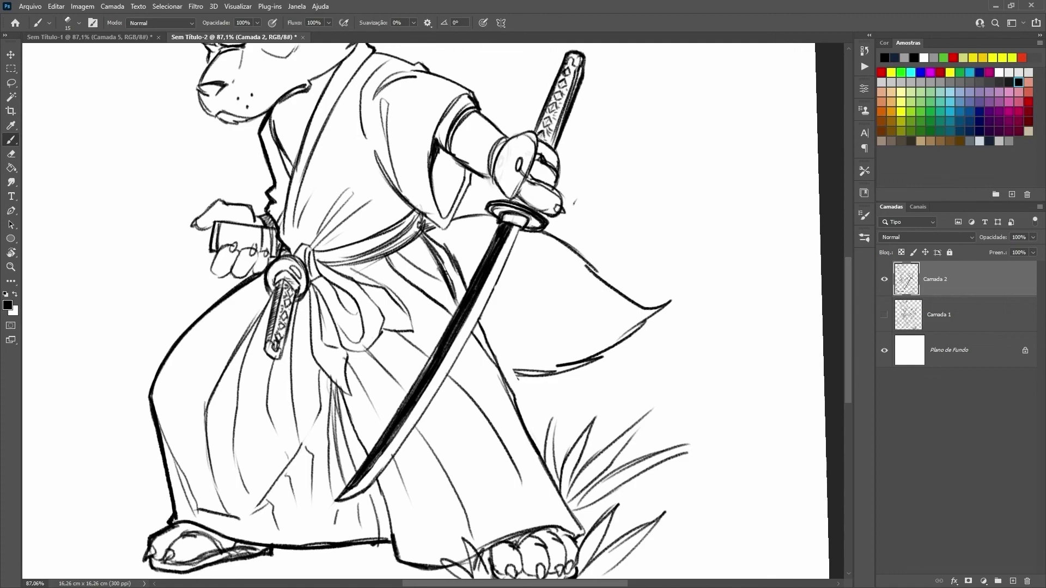
- Shade the sword arm's forearm guard with dark stripes and ink tall grass blades beside the front leg
key("r")
left_click_drag(545, 163, 381, 409)
left_click_drag(507, 354, 514, 496)
key("Escape")
left_click_drag(545, 309, 571, 273)
left_click_drag(472, 389, 635, 314)
left_click_drag(478, 486, 526, 460)
scroll(526, 461, "down", 2)
scroll(451, 370, "down", 4)
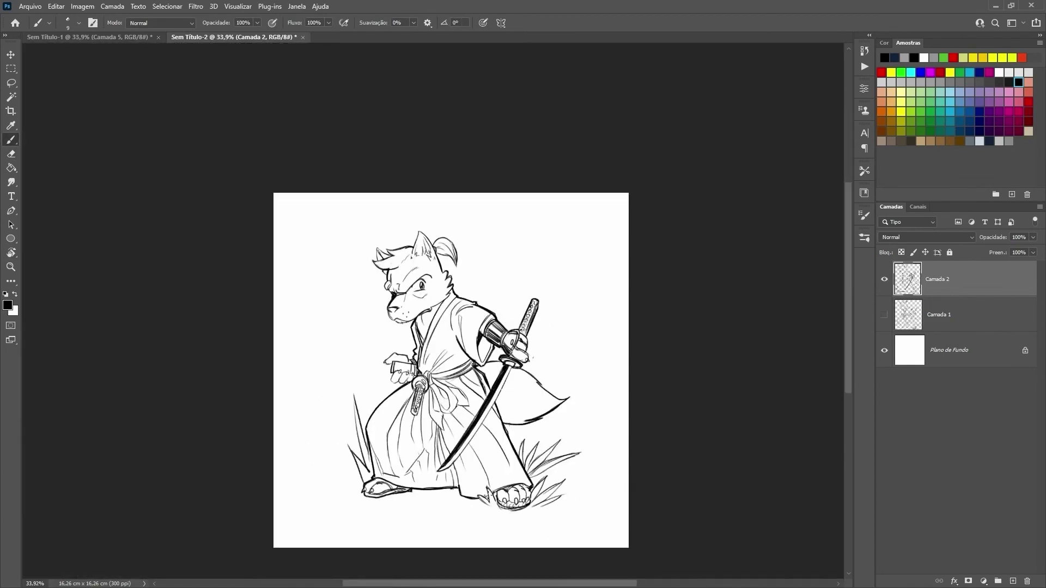
- Touch up the line art and strengthen the contours around the shoulder, sleeve and hakama
scroll(451, 371, "up", 4)
key("r")
left_click_drag(545, 163, 355, 463)
key("e")
key("Escape")
key("b")
key("ctrl+0")
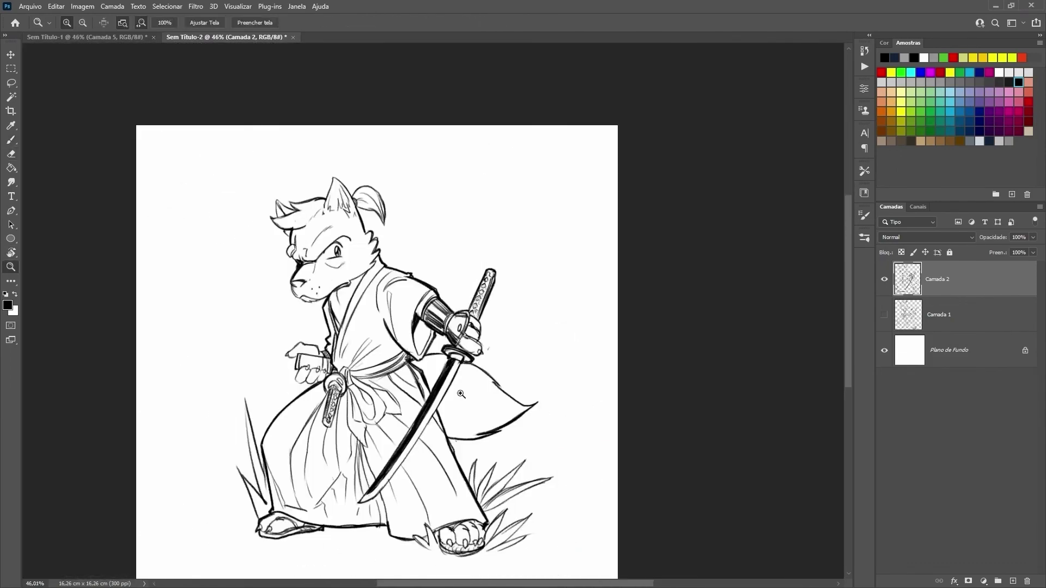
- On a new layer, draw a scarf wrapped around the neck with one end flowing out in front of the chest
scroll(406, 301, "up", 3)
scroll(419, 324, "down", 3)
key("ctrl+shift+alt+n")
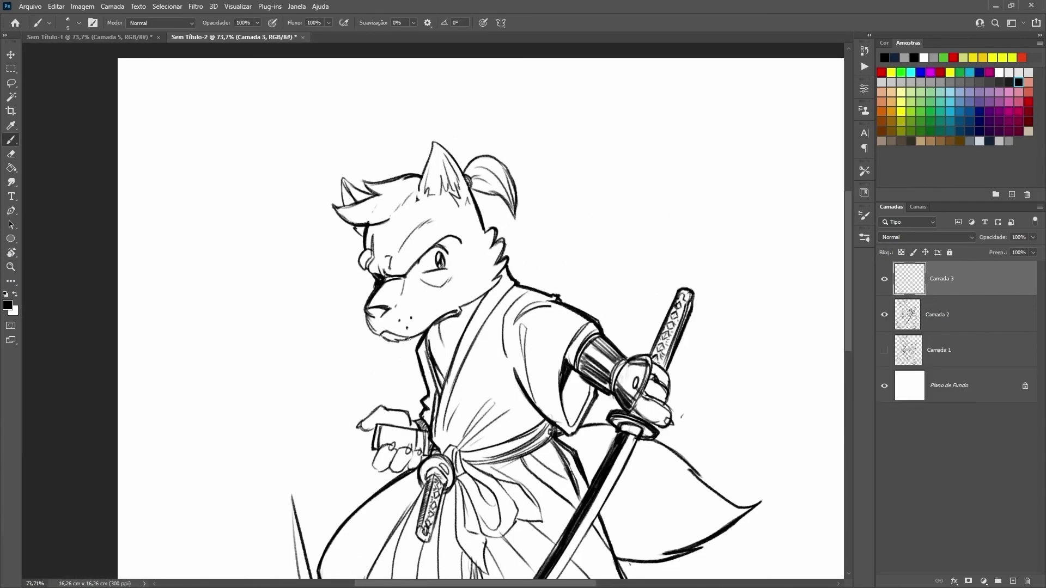
left_click_drag(507, 275, 458, 379)
left_click_drag(512, 316, 474, 409)
mouse_move(403, 354)
left_mouse_down()
mouse_move(311, 389)
mouse_move(519, 322)
left_mouse_up()
mouse_move(460, 340)
left_mouse_down()
mouse_move(504, 401)
mouse_move(576, 348)
left_mouse_up()
left_click_drag(508, 365, 614, 313)
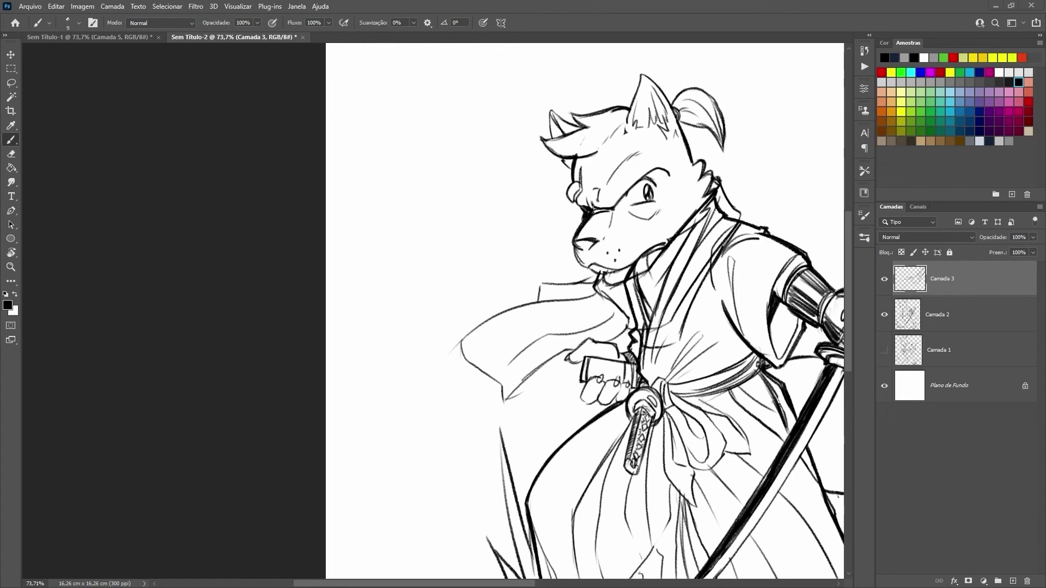
- Ink the flowing scarf end's pointed hem and the edges of the scarf's front drape
scroll(545, 272, "up", 2)
left_click_drag(527, 371, 348, 484)
scroll(721, 232, "up", 2)
left_click_drag(590, 461, 629, 438)
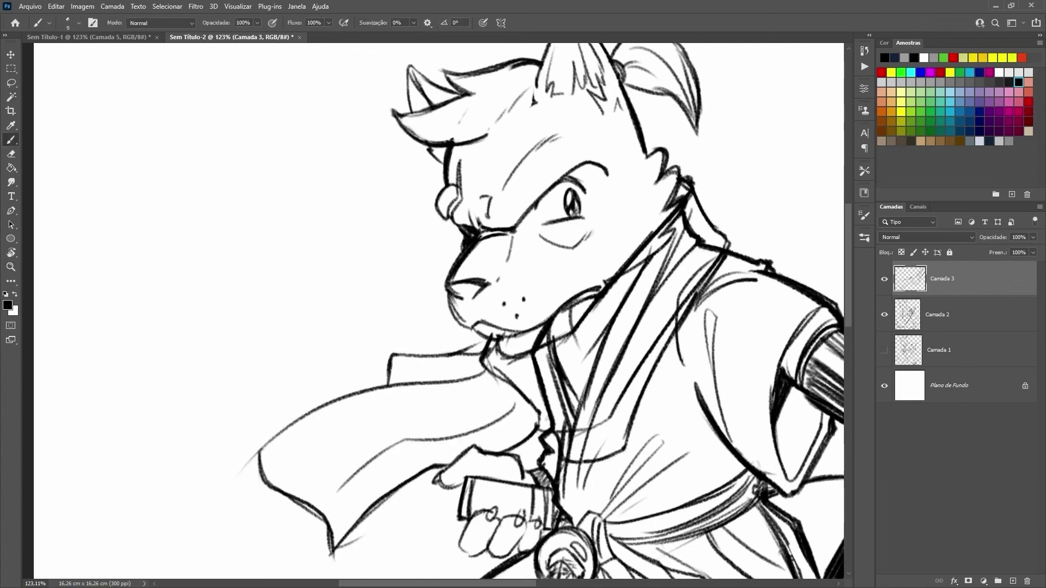
- Fill the scarf with white to cover the robe and hand lines beneath it
left_click_drag(544, 338, 381, 441)
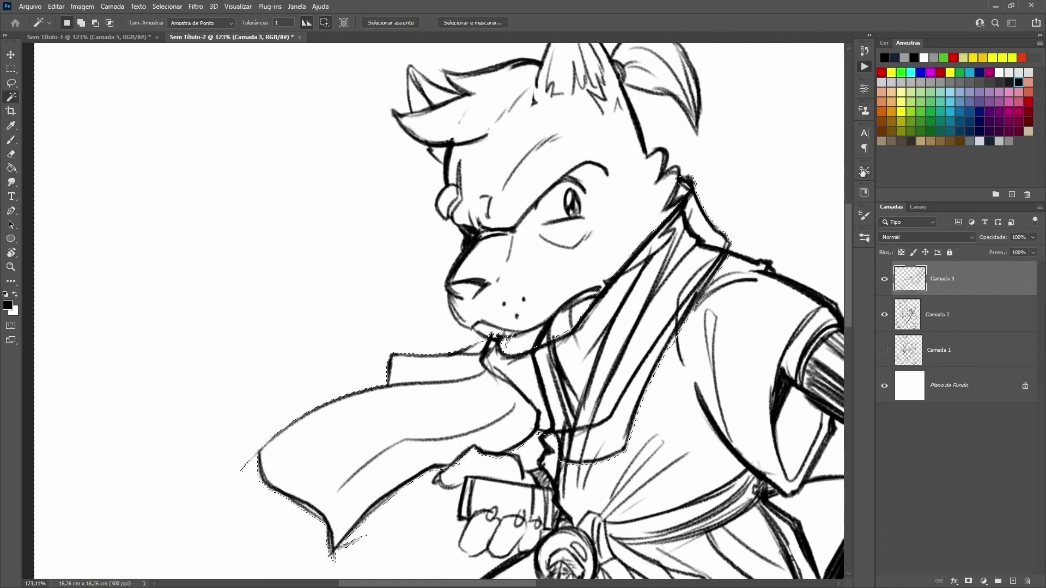
left_click_drag(670, 234, 534, 376)
key("z")
scroll(554, 298, "down", 5)
scroll(554, 298, "up", 5)
- Ink the scarf's edge and folds beneath the chin, and select the area outside its outline
key("b")
mouse_move(428, 322)
left_mouse_down()
mouse_move(458, 355)
mouse_move(587, 210)
mouse_move(458, 373)
mouse_move(515, 396)
left_mouse_up()
left_click_drag(403, 325, 425, 344)
left_click_drag(406, 343, 430, 358)
key("w")
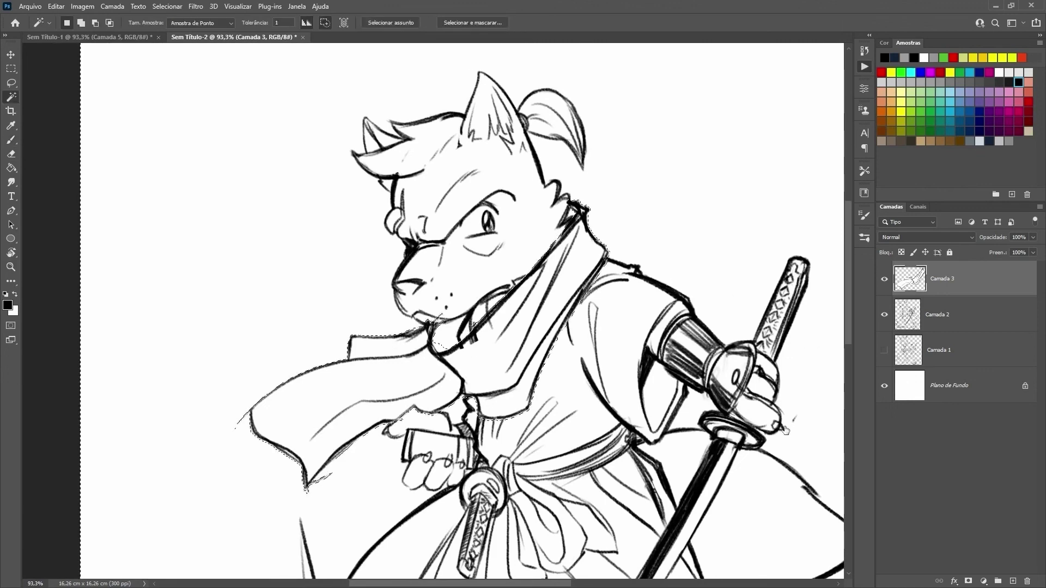
scroll(545, 327, "down", 3)
scroll(584, 341, "up", 2)
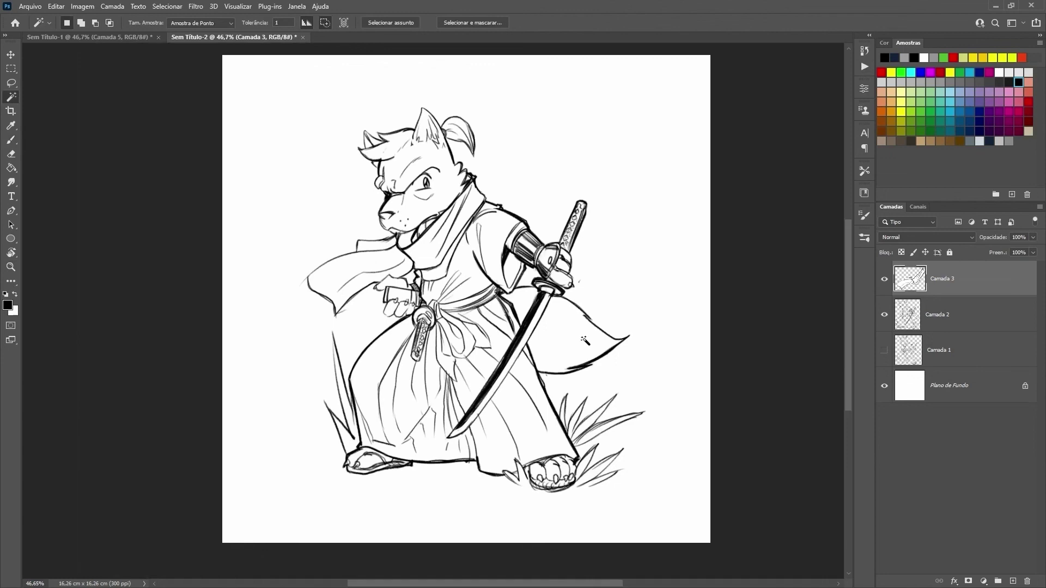
- Add a new layer, select all the line-art layers together and enlarge the drawing to fill more of the canvas
key("ctrl+shift+alt+n")
left_click(948, 314)
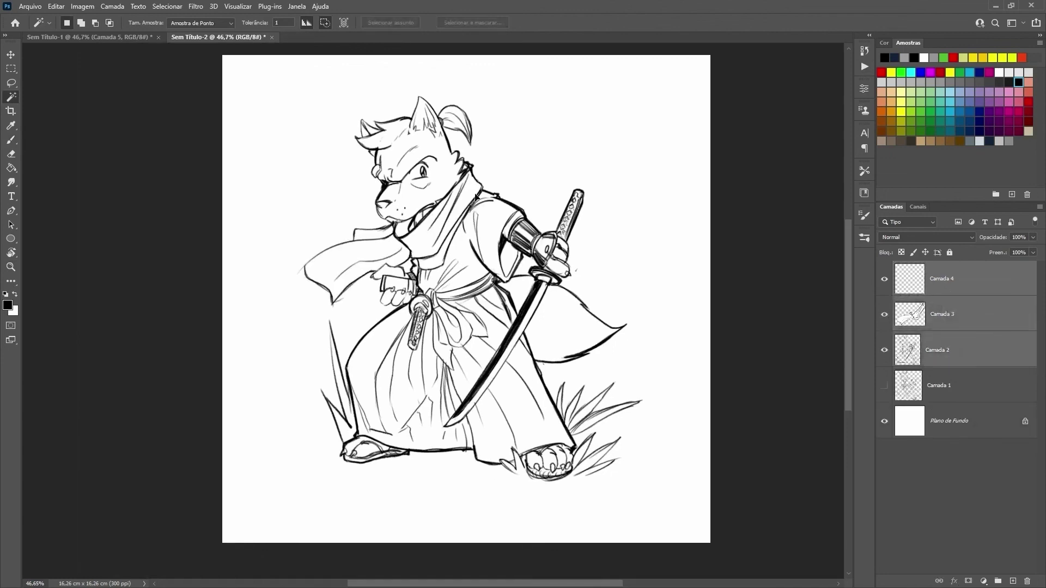
left_click(956, 353, "shift")
key("ctrl+t")
key("Return")
left_click(948, 279, "shift")
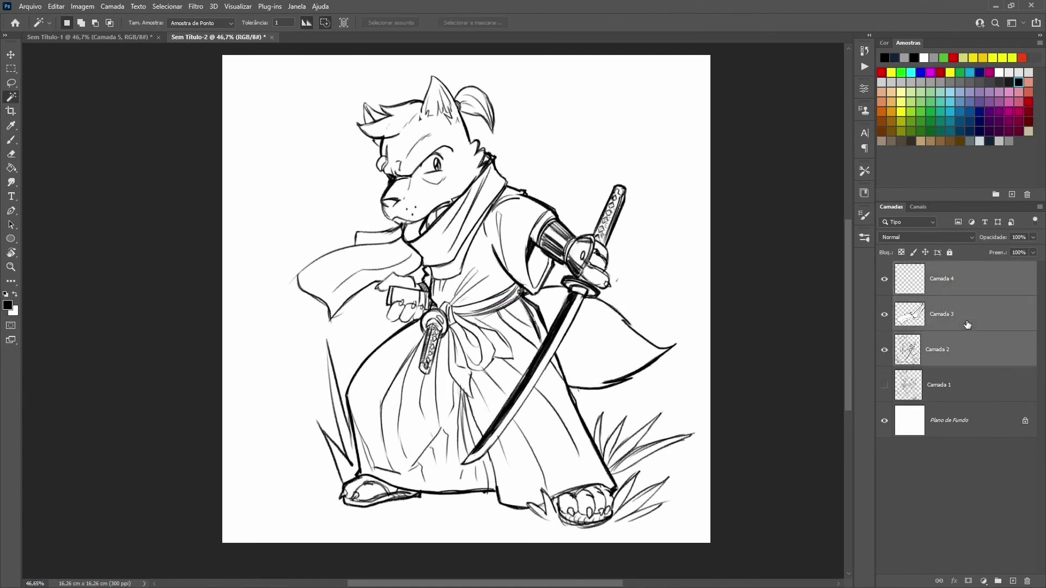
- Merge the line-art layers, add a new layer above and put the artwork into a layer group
key("ctrl+e")
key("ctrl+d")
key("ctrl+shift+alt+n")
key("ctrl+alt+g")
left_click(948, 313, "shift")
key("ctrl+g")
- Fill the character's silhouette with slate grey on a new layer beneath the line-art group, set the group to 50% opacity and add another layer
key("ctrl+shift+alt+n")
key("alt+BackSpace")
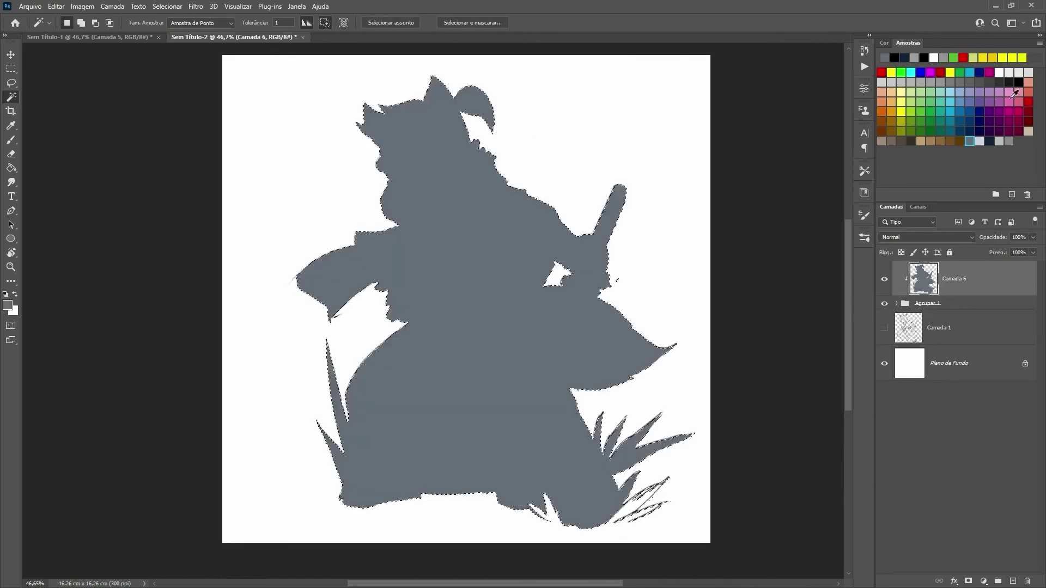
left_click_drag(964, 306, 938, 310)
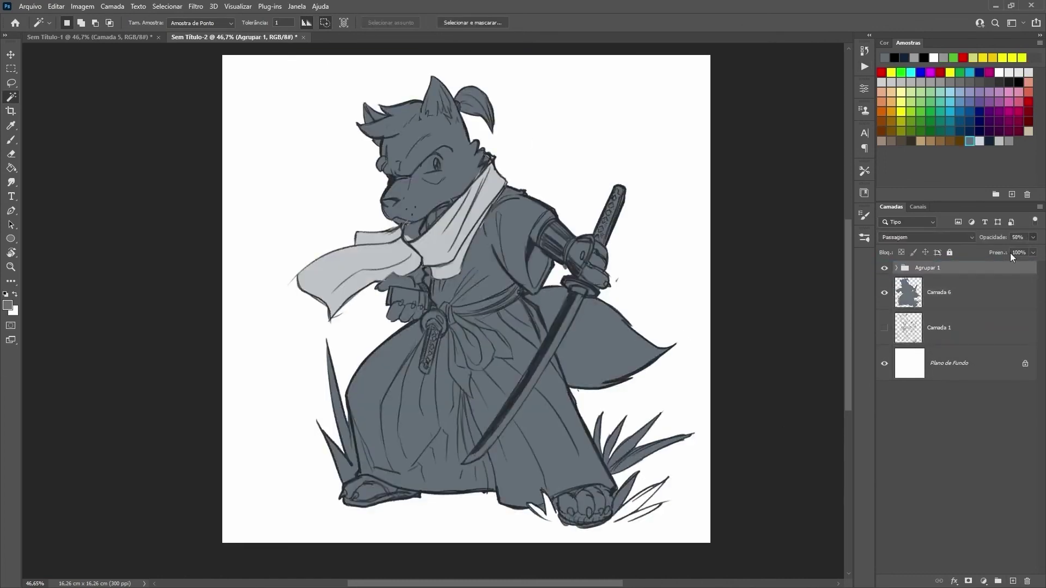
key("ctrl+shift+alt+n")
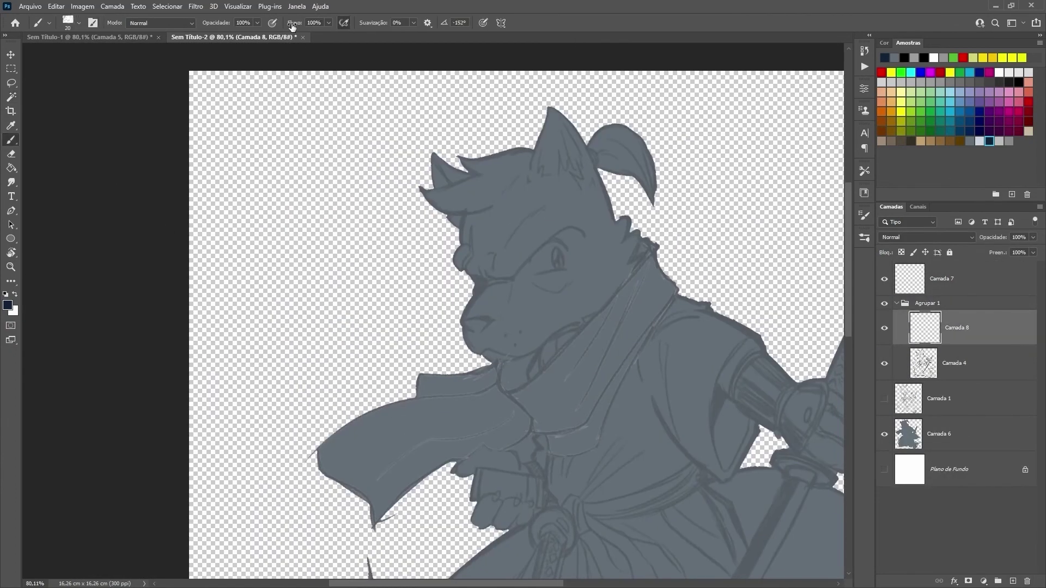
- Add a new layer directly above the character's flat silhouette layer
left_click(938, 434)
left_click(1013, 582)
left_click_drag(539, 255, 493, 281)
mouse_move(581, 231)
left_mouse_down()
mouse_move(515, 275)
mouse_move(553, 244)
left_mouse_up()
key("bracketright")
key("ctrl+z")
key("ctrl+z")
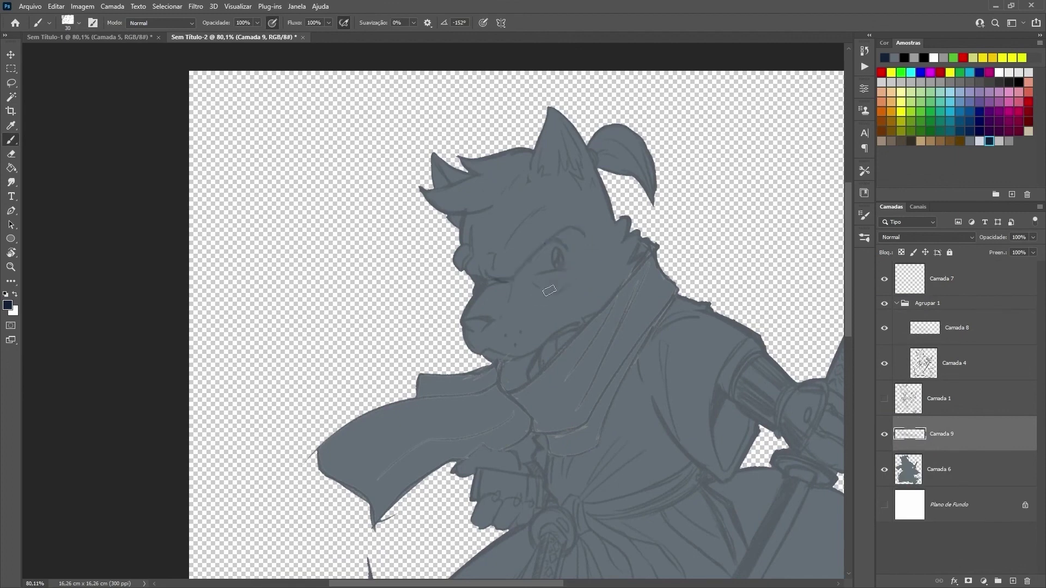
- Paint dark navy shadows beneath the forelock and along the bridge of the muzzle, and clip the layer to the silhouette
key("bracketleft")
key("bracketleft")
mouse_move(490, 209)
left_mouse_down()
mouse_move(448, 218)
mouse_move(454, 225)
left_mouse_up()
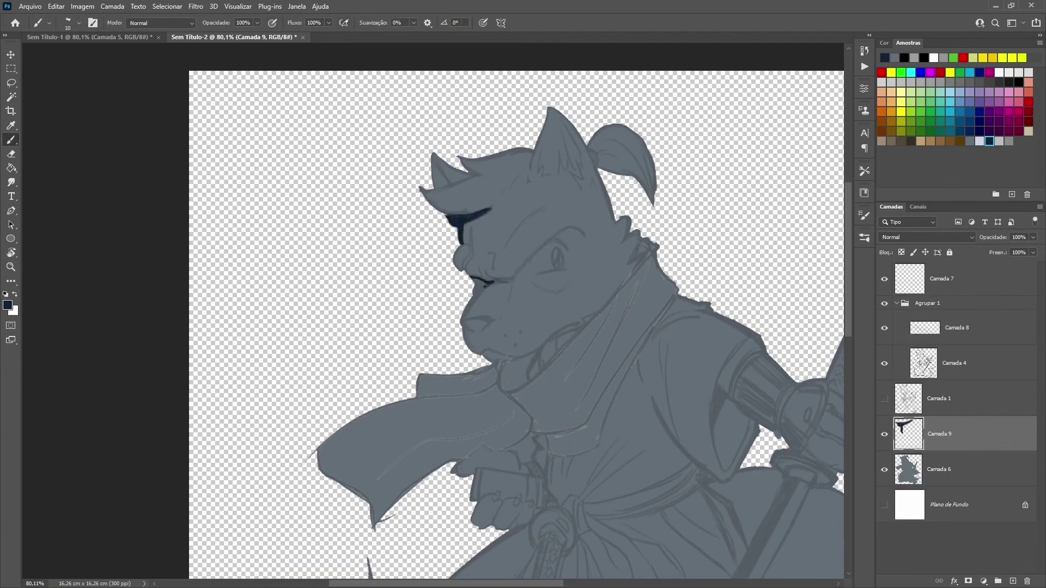
left_click_drag(494, 281, 469, 313)
key("ctrl+alt+g")
- Paint dark navy shadows along the mouth line, under the jaw and on the neck fur where it meets the scarf
key("bracketright")
key("bracketright")
mouse_move(498, 357)
left_mouse_down()
mouse_move(578, 324)
mouse_move(524, 386)
left_mouse_up()
left_click_drag(544, 349, 599, 314)
left_click_drag(645, 254, 604, 311)
left_click_drag(537, 360, 524, 384)
left_click_drag(577, 335, 554, 354)
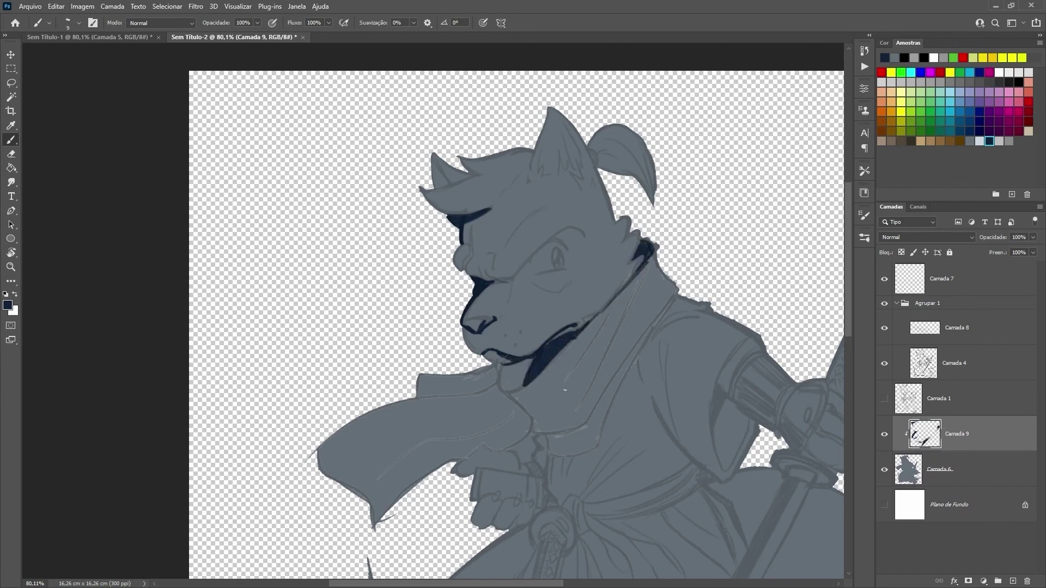
- Paint a dark navy shadow along the scarf's front edge beneath the chin, and return the brush to Normal blending mode
left_click_drag(565, 390, 632, 328)
key("shift+alt+i")
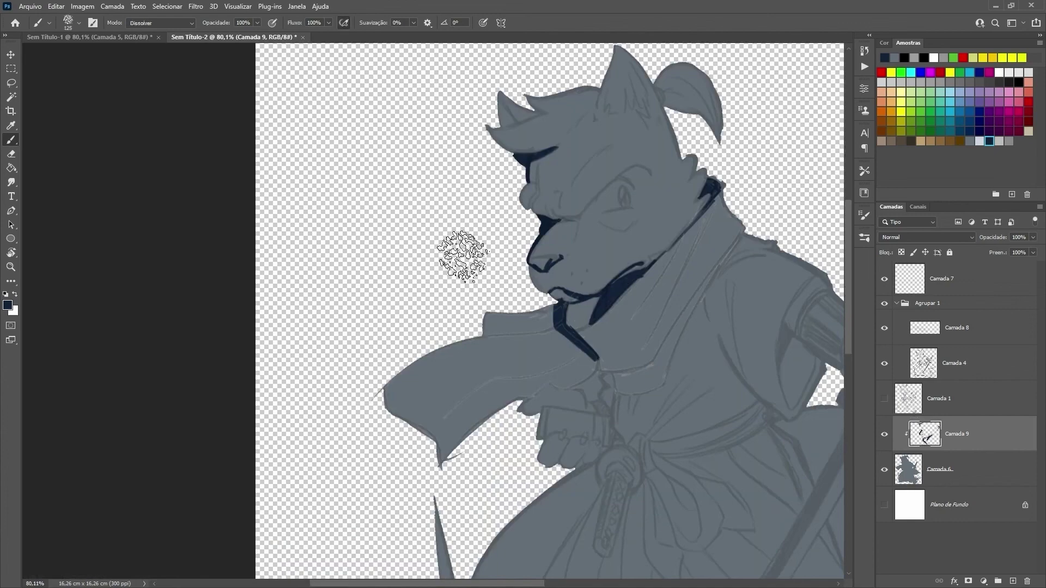
mouse_move(594, 359)
left_mouse_down()
mouse_move(612, 381)
mouse_move(608, 235)
left_mouse_up()
key("shift+alt+n")
- Paint thin dark navy shadows along the back edge of the neck scarf and around its lower folds on the chest
key("bracketleft")
key("bracketleft")
key("bracketleft")
mouse_move(631, 202)
left_mouse_down()
mouse_move(608, 284)
mouse_move(596, 191)
left_mouse_up()
key("bracketright")
left_click_drag(572, 301, 635, 286)
left_click_drag(638, 229, 635, 286)
left_click_drag(596, 221, 656, 136)
scroll(728, 79, "down", 2)
mouse_move(624, 298)
left_mouse_down()
mouse_move(643, 302)
mouse_move(612, 353)
left_mouse_up()
key("ctrl+0")
- Add a layer above the shadows and paint pale blue-grey highlights on the brow, forelock and ear edge
left_click(980, 141)
left_click(1013, 582)
scroll(523, 261, "up", 3)
key("bracketright")
key("bracketright")
key("bracketright")
mouse_move(547, 270)
left_mouse_down()
mouse_move(469, 327)
mouse_move(528, 265)
mouse_move(460, 308)
left_mouse_up()
mouse_move(398, 253)
left_mouse_down()
mouse_move(463, 245)
mouse_move(487, 207)
left_mouse_up()
left_click_drag(544, 172, 558, 242)
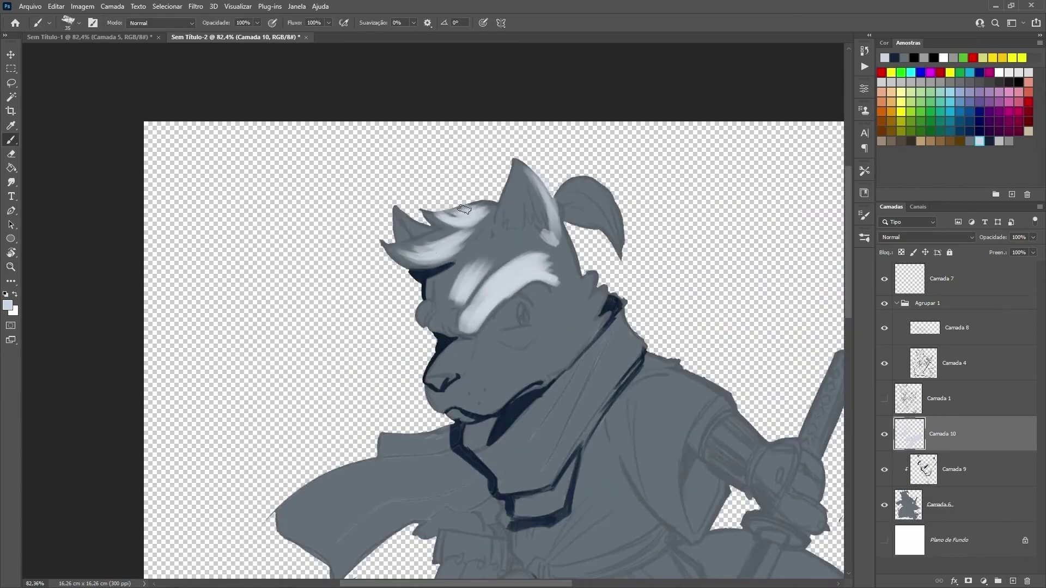
- Extend the pale highlights over the forelock and far brow, and add small fur strokes above the muzzle and a patch below the eye
left_click_drag(392, 262, 480, 229)
left_click_drag(431, 305, 463, 251)
key("bracketleft")
key("bracketleft")
key("bracketleft")
key("bracketleft")
key("bracketleft")
mouse_move(454, 332)
left_mouse_down()
mouse_move(474, 210)
mouse_move(493, 334)
left_mouse_up()
key("bracketright")
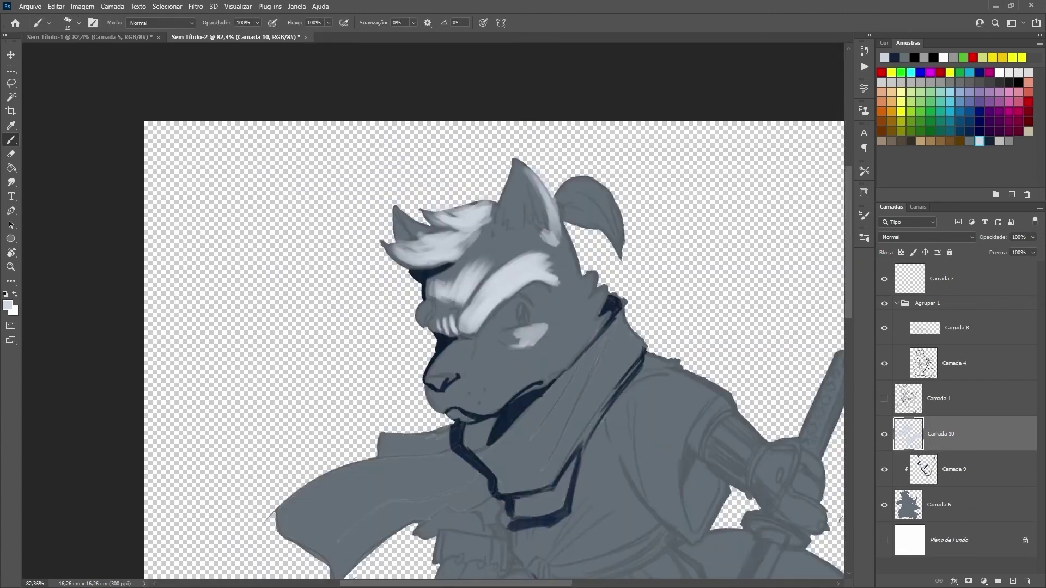